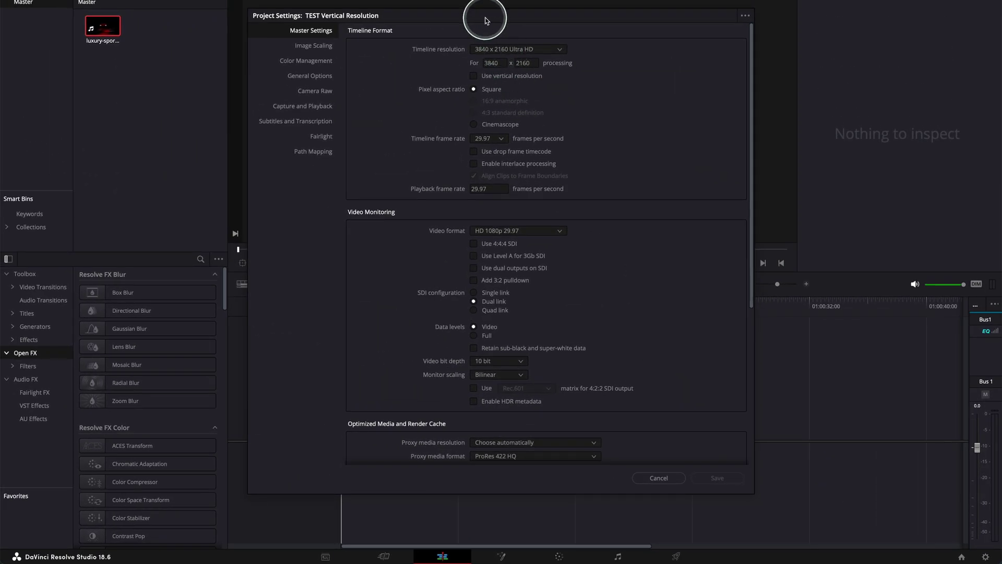
Step: Reposition the Project Settings window showing the 3840 x 2160 Ultra HD timeline resolution
{"action": "left_click_drag", "start_coordinate": [485, 21], "coordinate": [499, 15]}
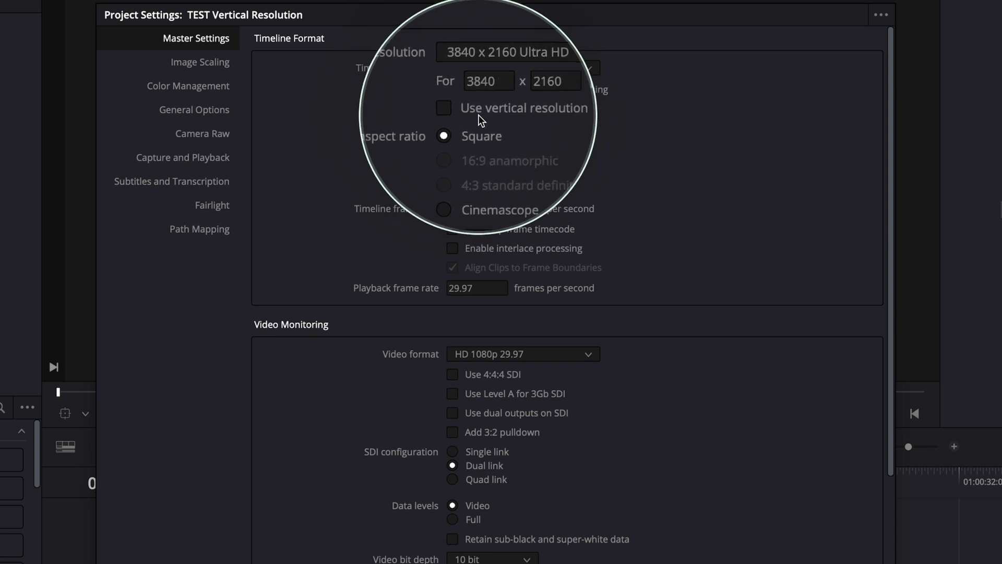
Step: Enable 'Use vertical resolution' so the timeline reads 2160 x 3840 Ultra HD
{"action": "left_click", "coordinate": [452, 110]}
{"action": "left_click_drag", "start_coordinate": [508, 23], "coordinate": [500, 0]}
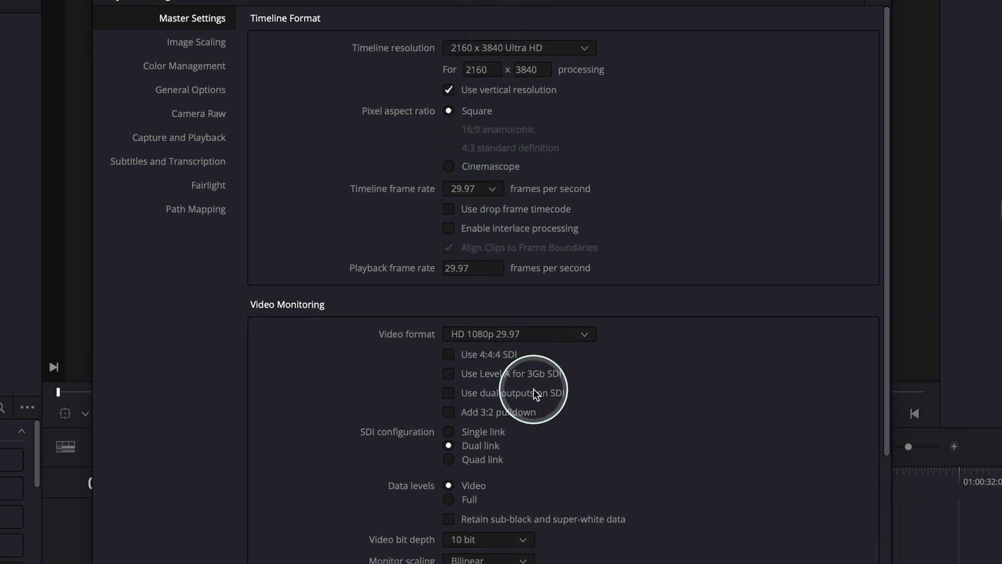
{"action": "left_click_drag", "start_coordinate": [501, 7], "coordinate": [481, 51]}
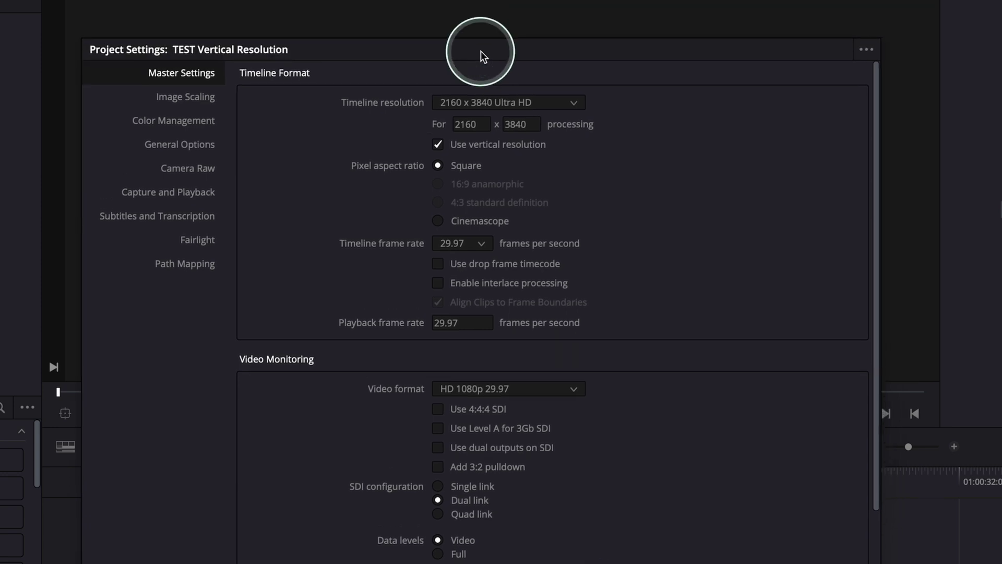
{"action": "left_click_drag", "start_coordinate": [481, 51], "coordinate": [480, 16]}
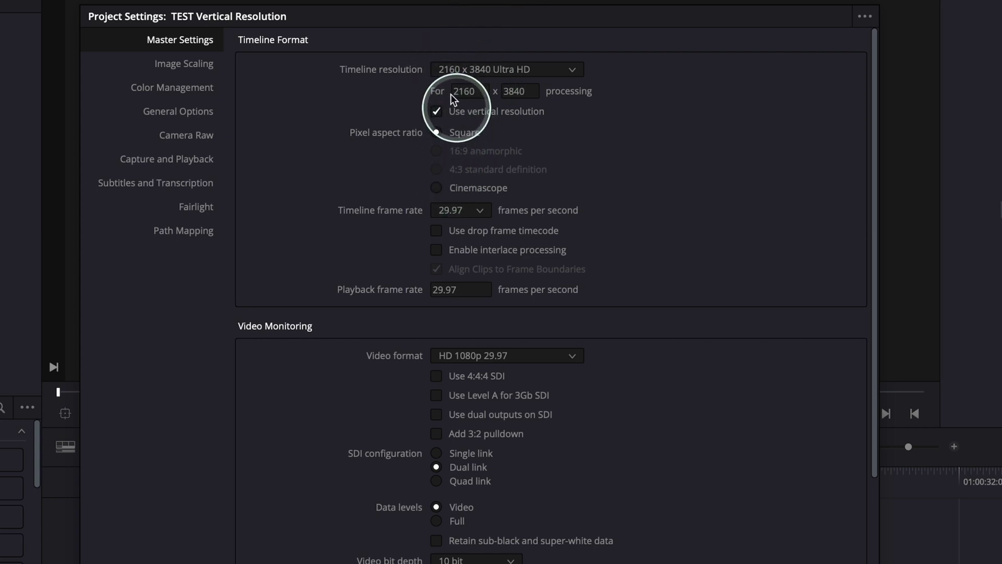
{"action": "left_click_drag", "start_coordinate": [390, 23], "coordinate": [386, 11]}
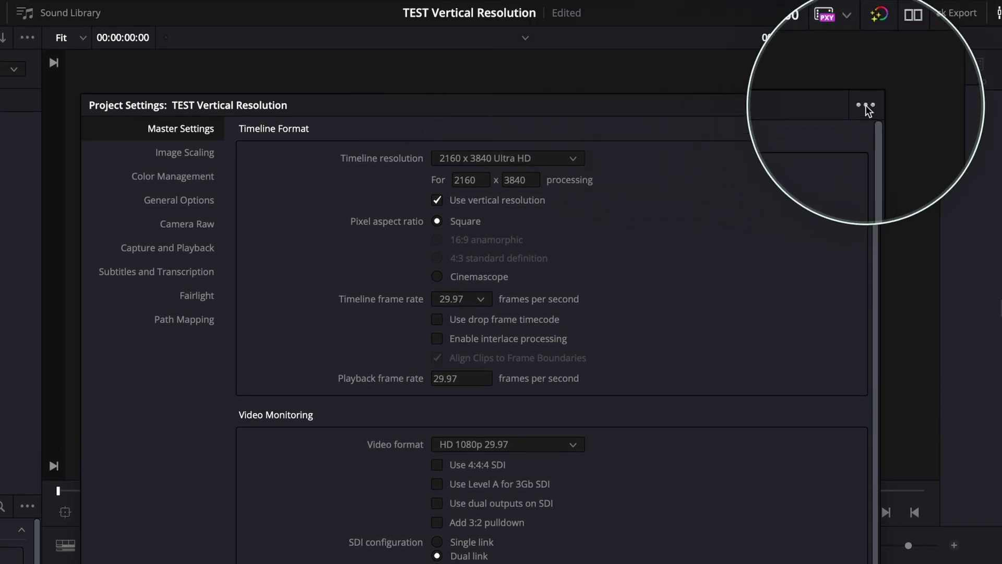
{"action": "left_click", "coordinate": [865, 106]}
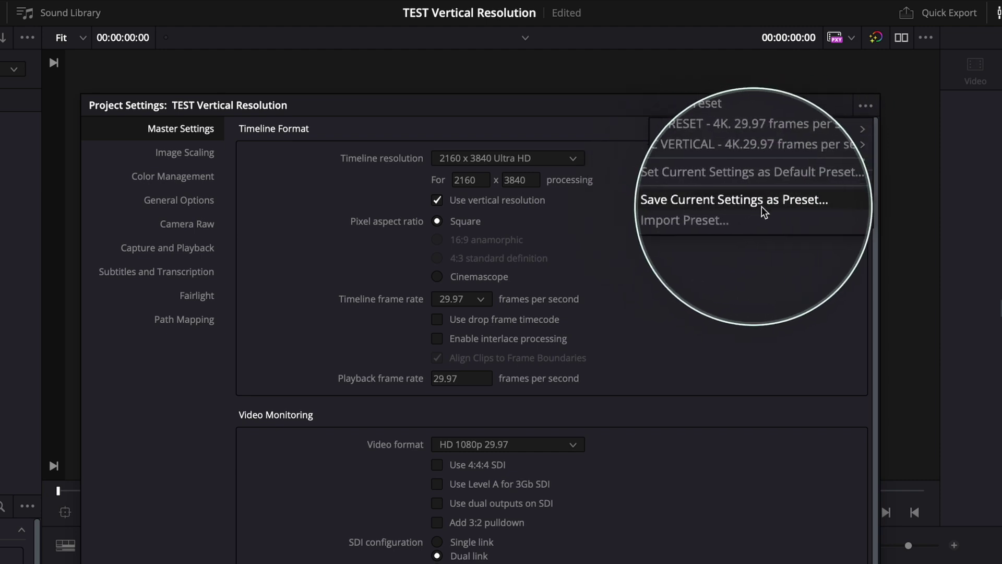
Step: Save the 2160 x 3840 vertical settings as a new preset named 'Vertical 4K'
{"action": "left_click", "coordinate": [731, 201]}
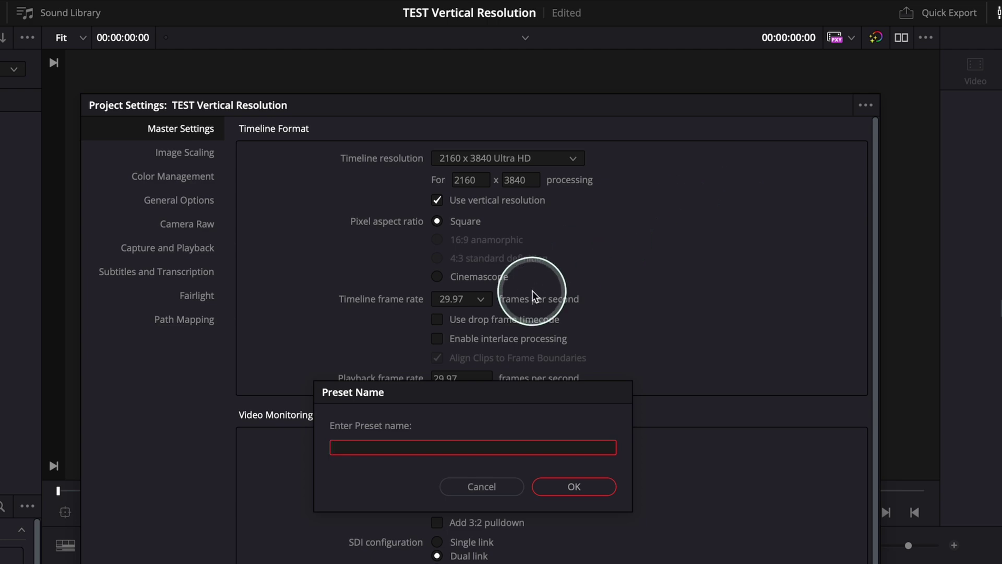
{"action": "type", "text": "Vertical 4K"}
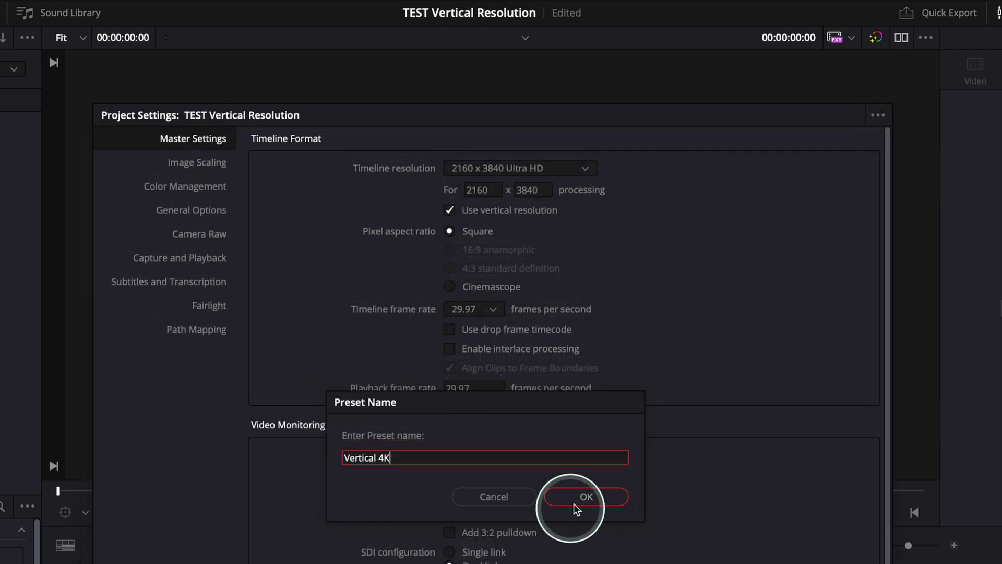
{"action": "left_click", "coordinate": [585, 497]}
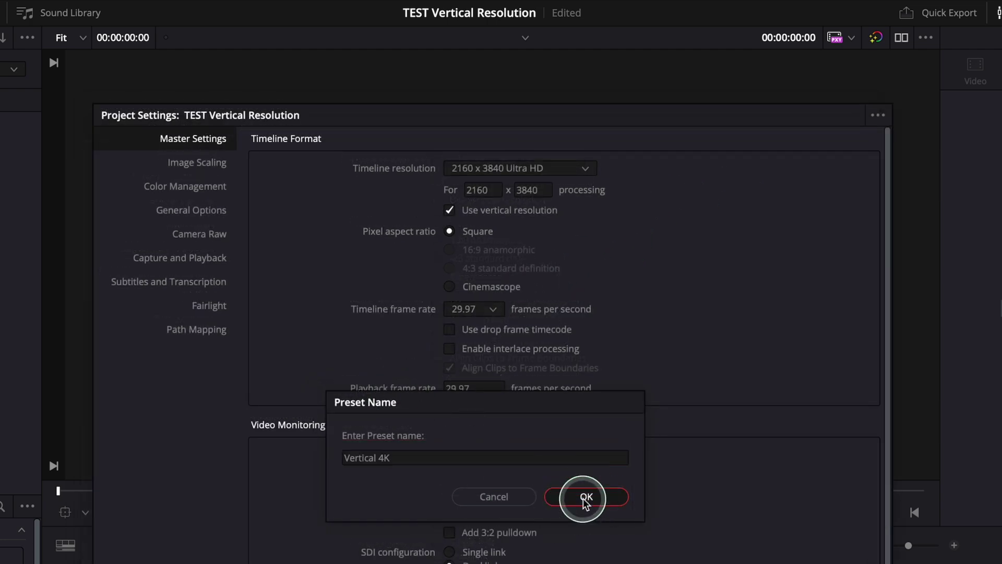
{"action": "left_click_drag", "start_coordinate": [574, 121], "coordinate": [546, 108]}
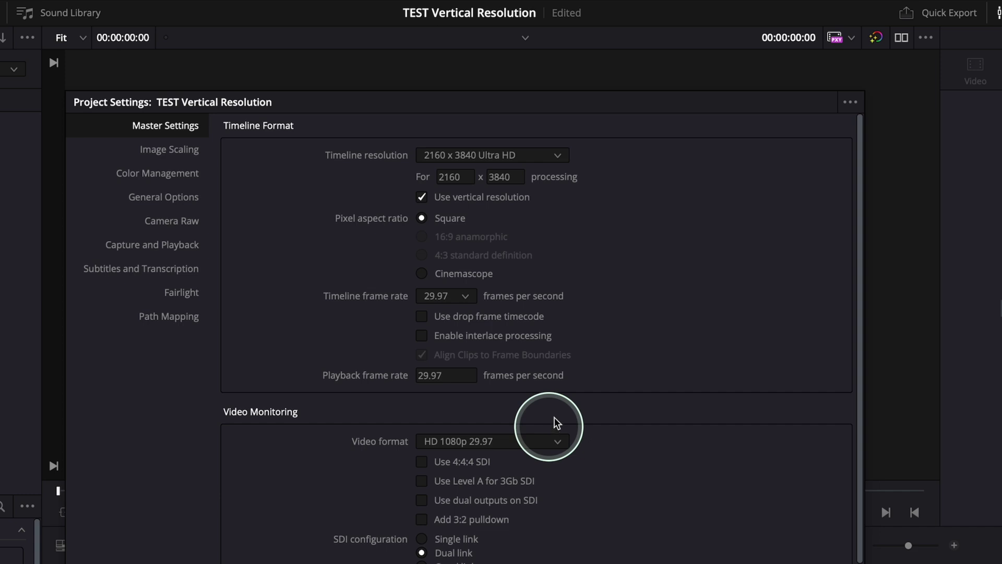
Step: Load the Vertical 4K preset from the presets menu
{"action": "left_click", "coordinate": [857, 102]}
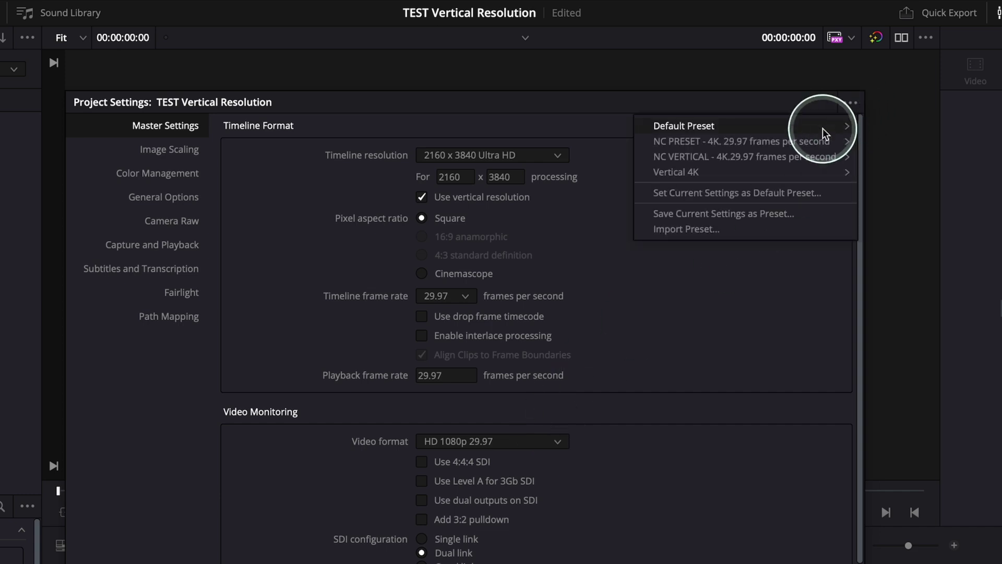
{"action": "mouse_move", "coordinate": [725, 132]}
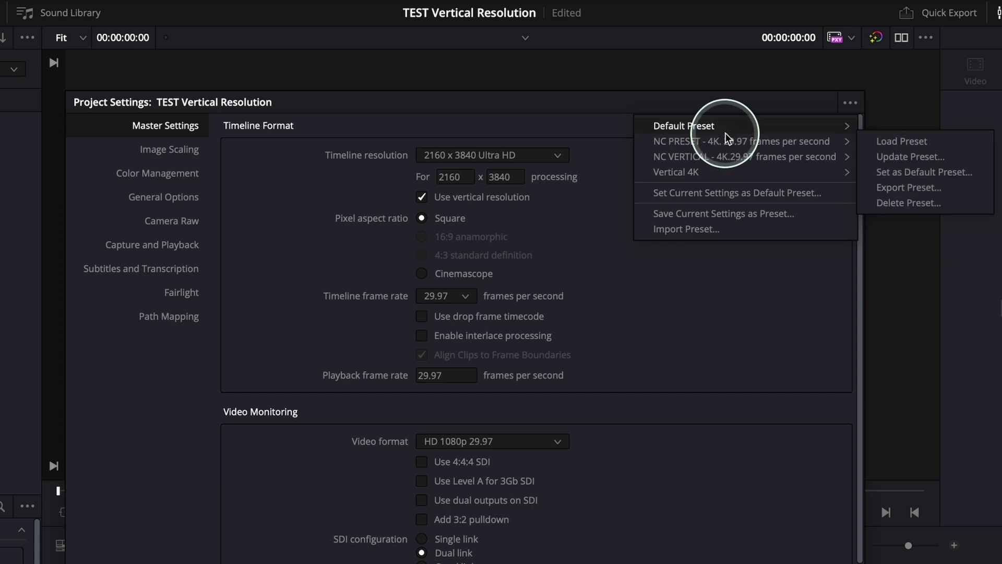
{"action": "mouse_move", "coordinate": [736, 174]}
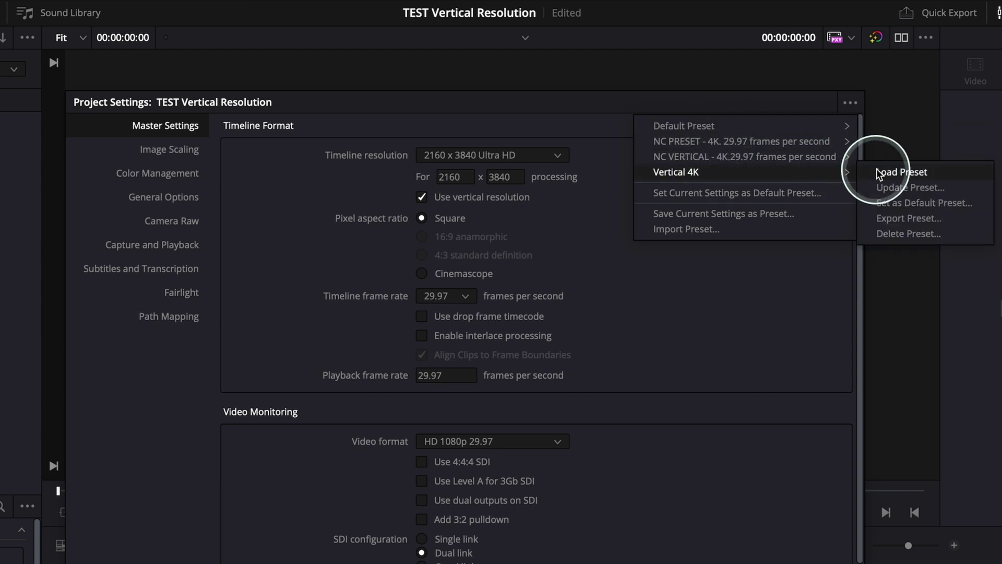
{"action": "left_click", "coordinate": [913, 175]}
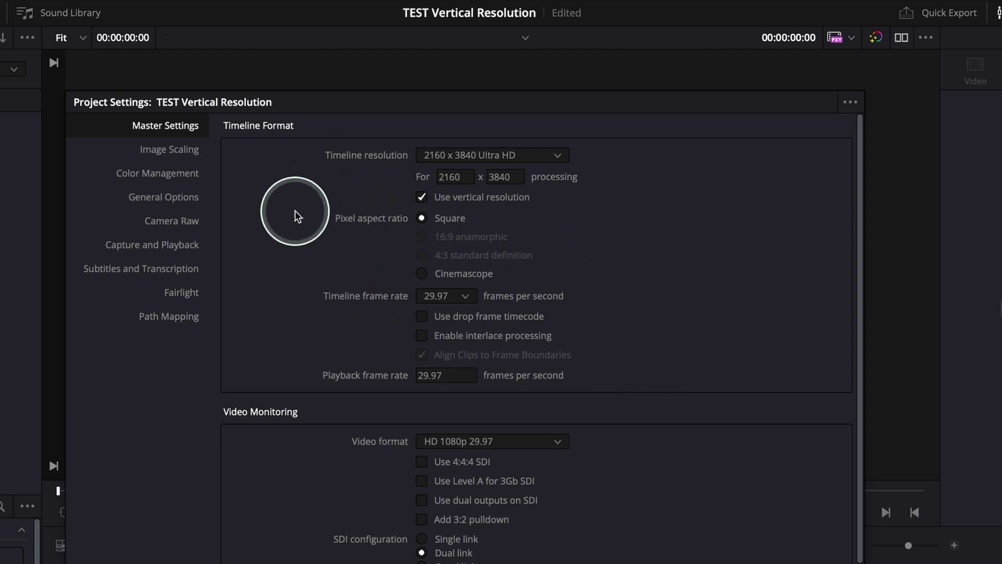
Step: Recheck the presets list, then save and close Project Settings
{"action": "left_click", "coordinate": [849, 103]}
{"action": "mouse_move", "coordinate": [731, 173]}
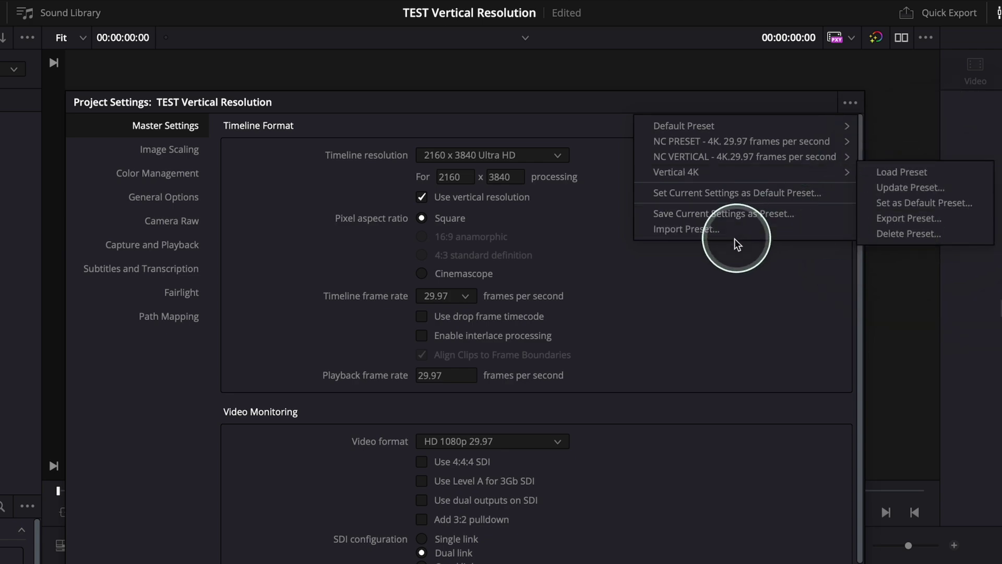
{"action": "left_click", "coordinate": [681, 272]}
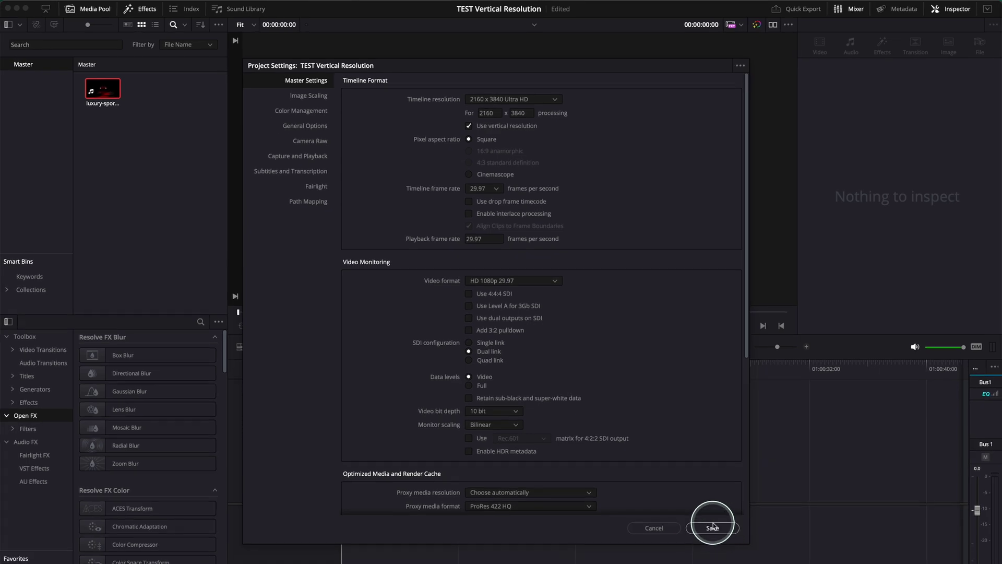
{"action": "left_click", "coordinate": [713, 527]}
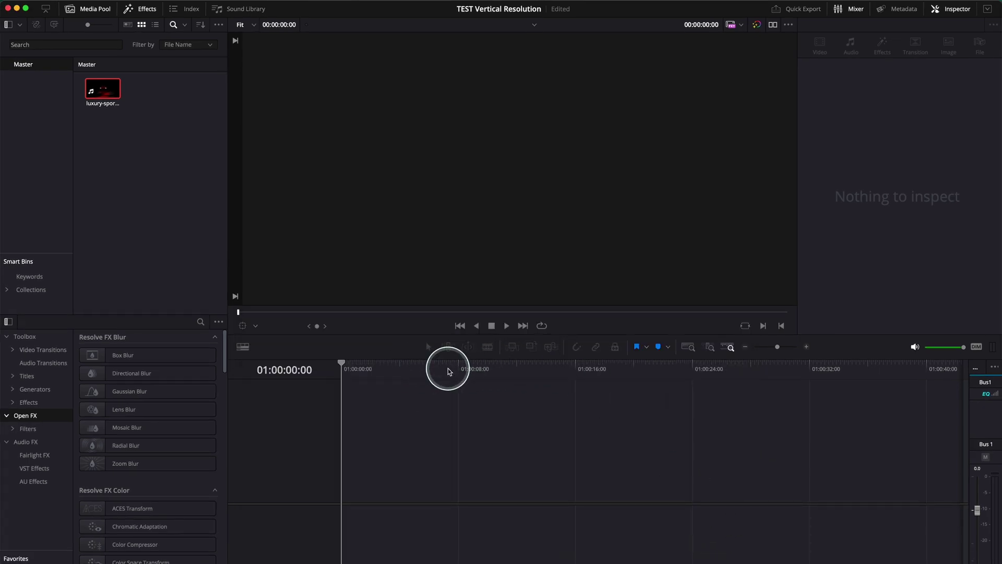
Step: Place the clip on a new timeline, preview it, and return the playhead to the start
{"action": "left_click_drag", "start_coordinate": [101, 92], "coordinate": [439, 469]}
{"action": "mouse_move", "coordinate": [468, 375]}
{"action": "left_mouse_down"}
{"action": "mouse_move", "coordinate": [496, 371]}
{"action": "mouse_move", "coordinate": [447, 371]}
{"action": "mouse_move", "coordinate": [488, 380]}
{"action": "mouse_move", "coordinate": [458, 386]}
{"action": "mouse_move", "coordinate": [481, 385]}
{"action": "left_mouse_up"}
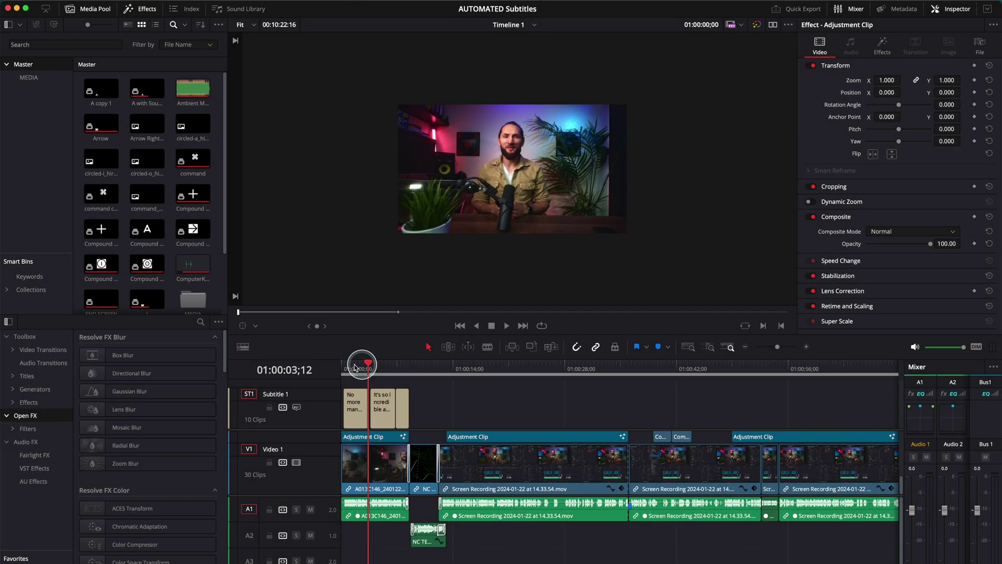
{"action": "left_click_drag", "start_coordinate": [354, 367], "coordinate": [329, 364]}
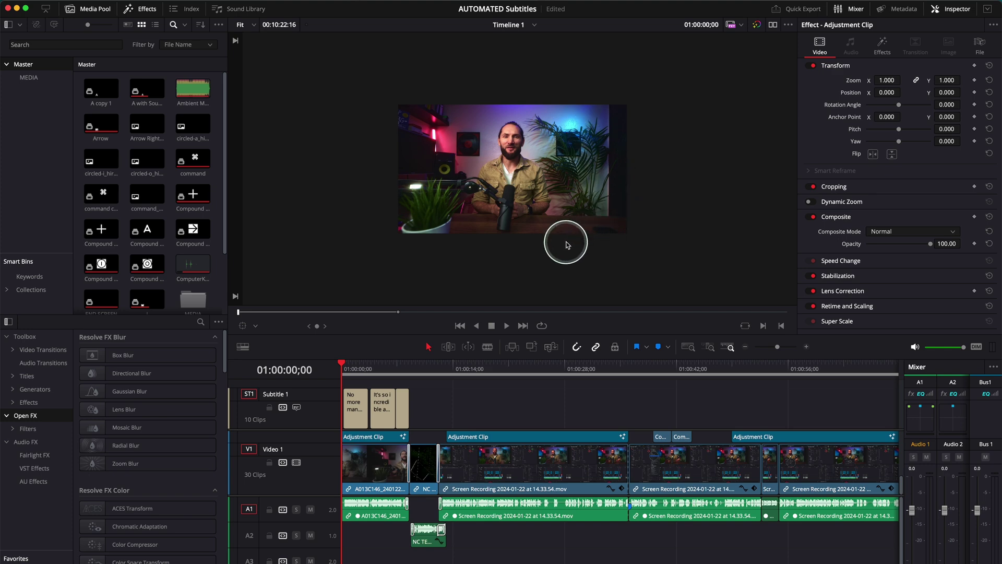
{"action": "left_click", "coordinate": [29, 78]}
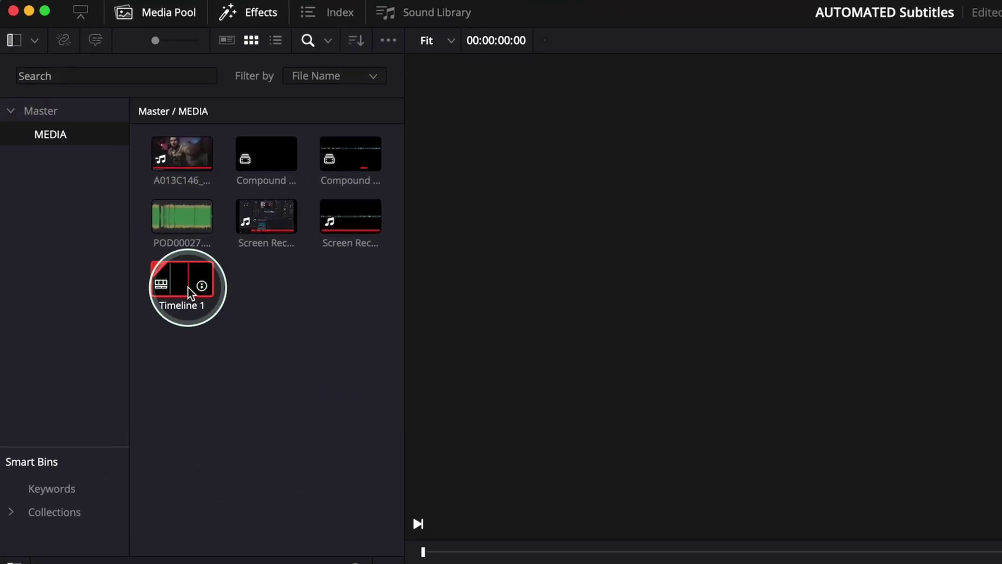
Step: Duplicate Timeline 1 in the MEDIA bin
{"action": "left_click", "coordinate": [185, 285]}
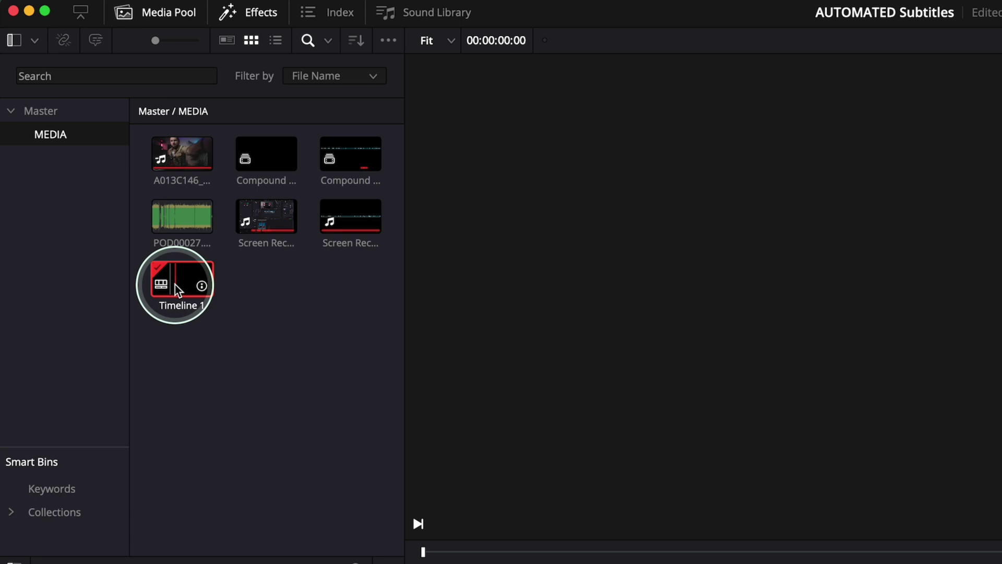
{"action": "right_click", "coordinate": [174, 283]}
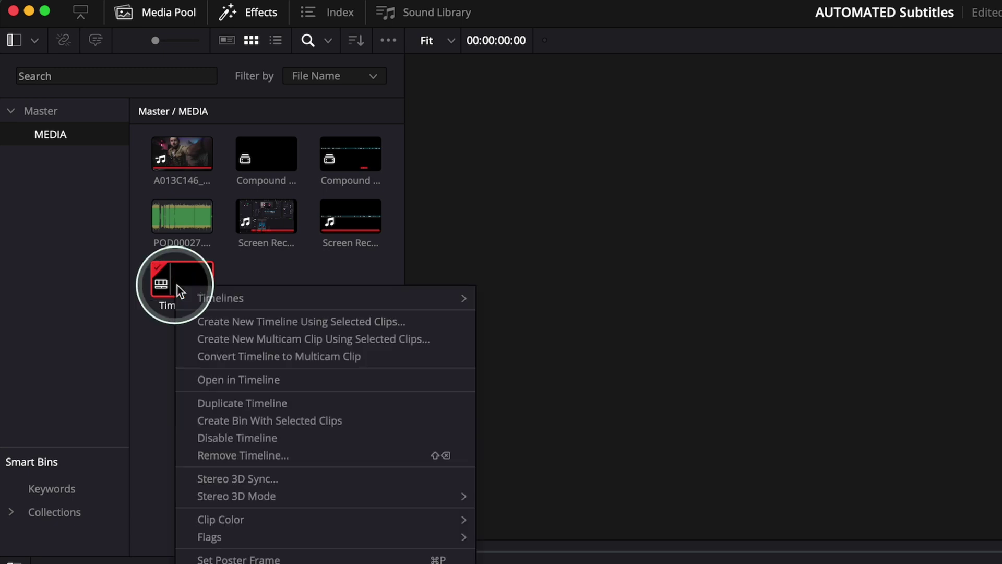
{"action": "left_click", "coordinate": [227, 399]}
Step: Rename the copy 'Vertical 4K' and open it as the current timeline
{"action": "left_click", "coordinate": [260, 309]}
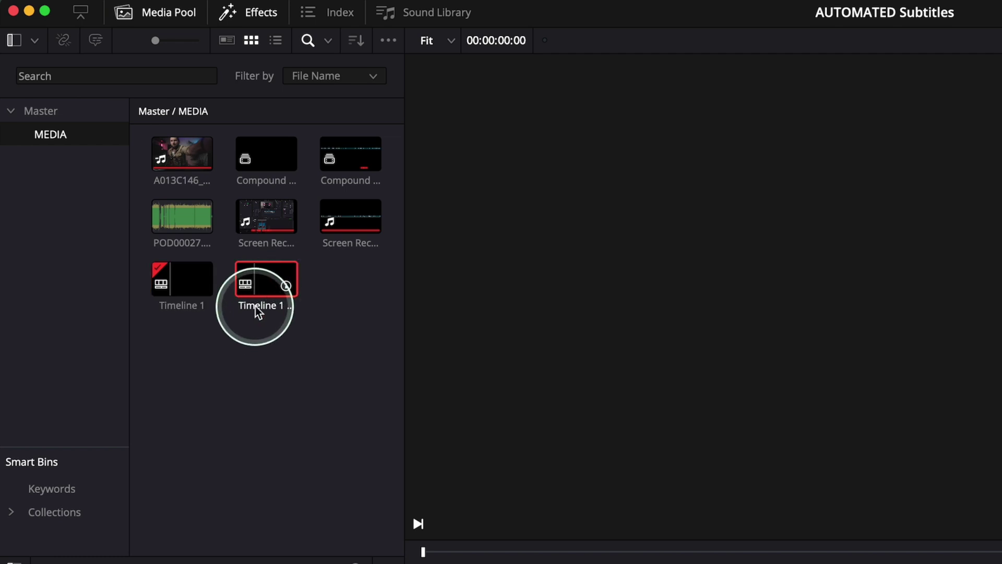
{"action": "left_click", "coordinate": [256, 306]}
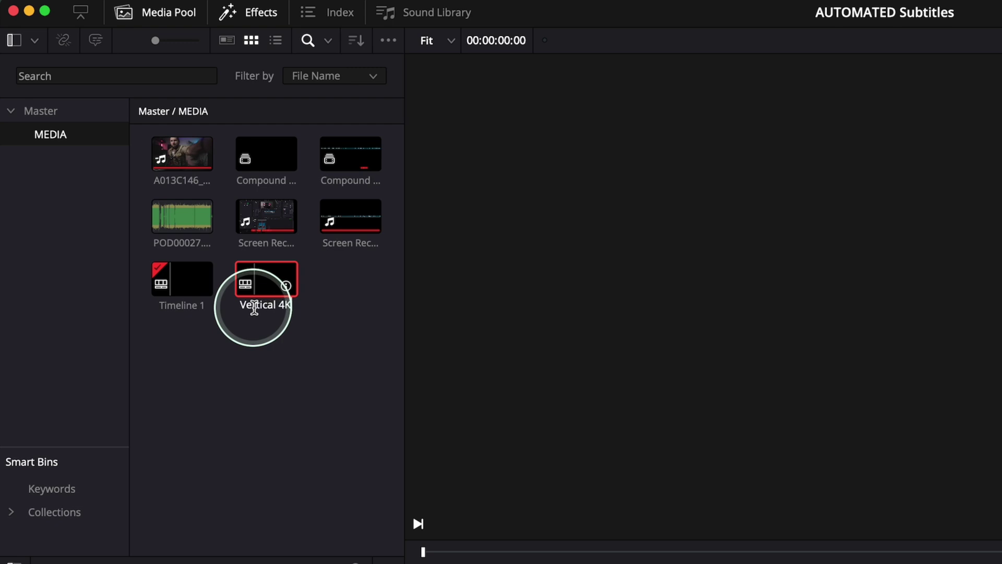
{"action": "key", "text": "Return"}
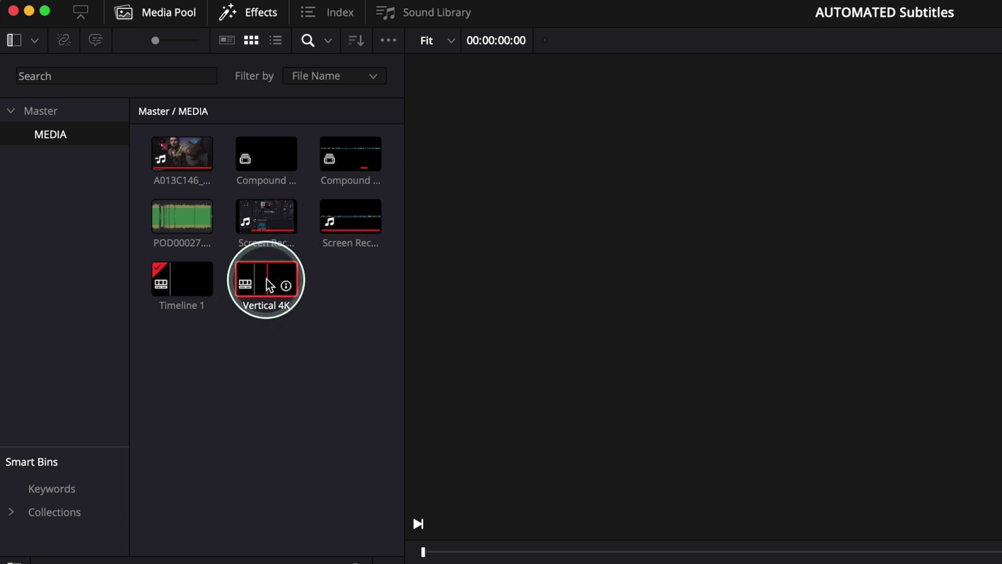
{"action": "double_click", "coordinate": [269, 285]}
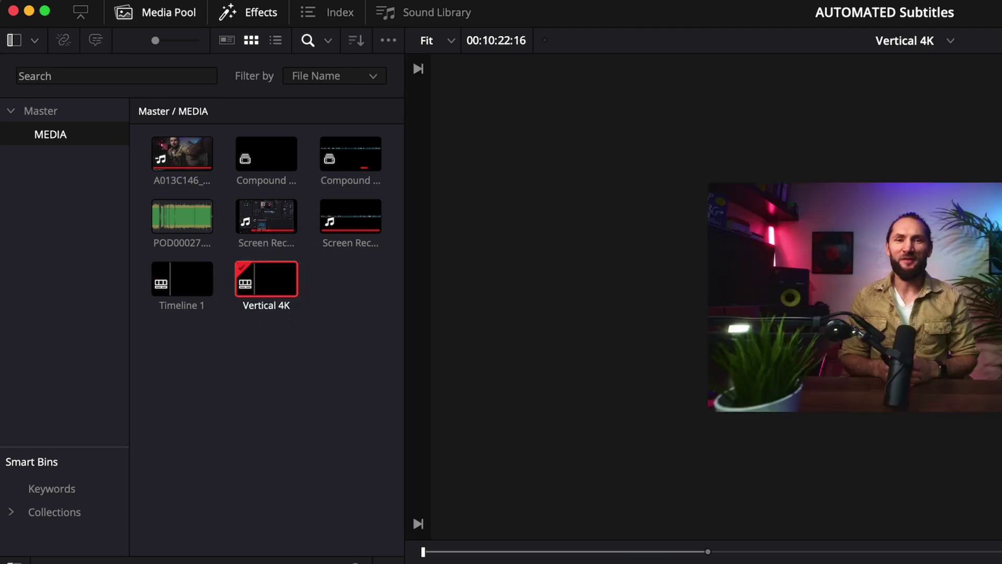
{"action": "scroll", "coordinate": [821, 324], "scroll_direction": "up", "scroll_amount": 3}
{"action": "scroll", "coordinate": [839, 338], "scroll_direction": "up", "scroll_amount": 1}
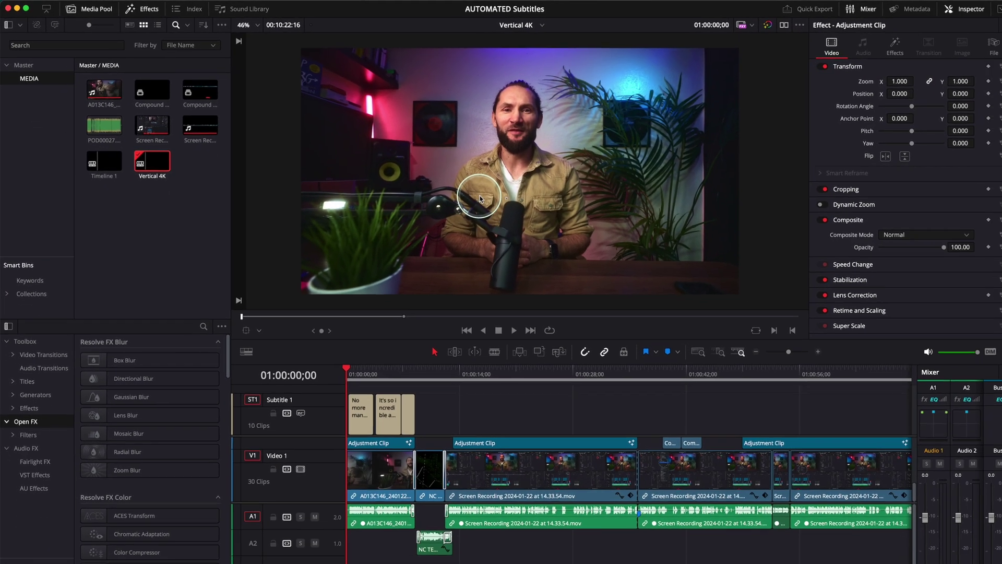
{"action": "scroll", "coordinate": [844, 347], "scroll_direction": "down", "scroll_amount": 1}
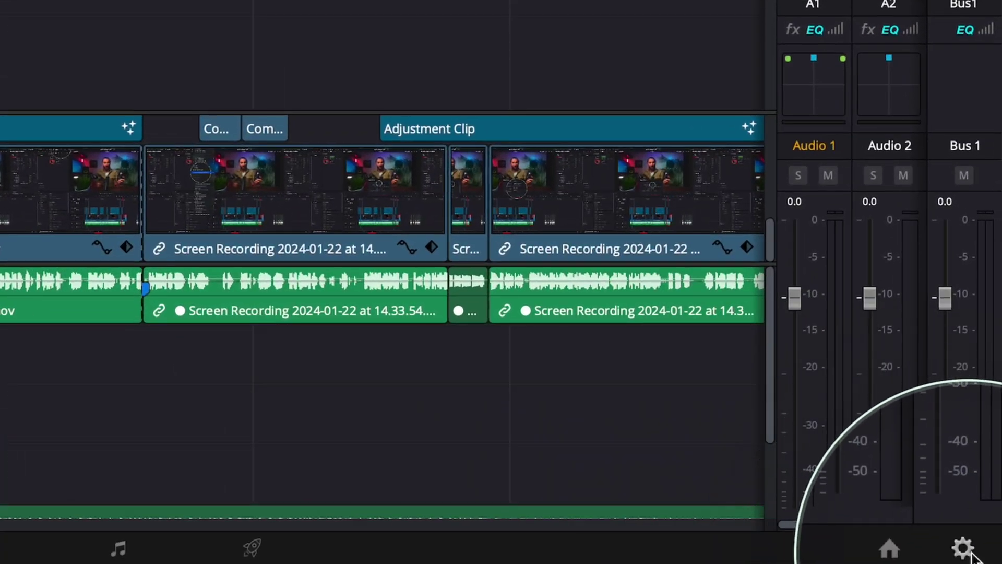
Step: Switch the Vertical 4K timeline to 2160 x 3840 vertical resolution and save
{"action": "left_click", "coordinate": [966, 550]}
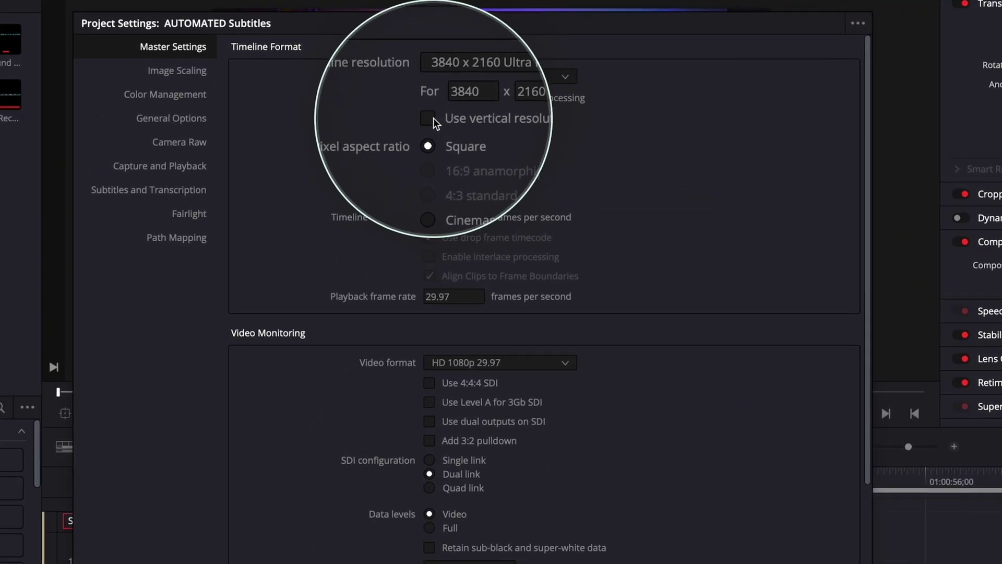
{"action": "left_click", "coordinate": [432, 119]}
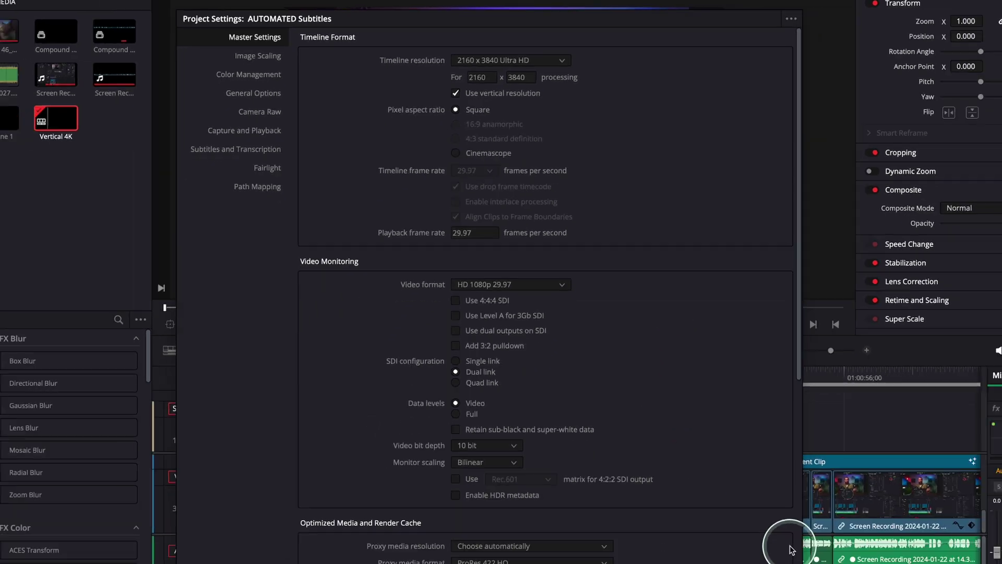
{"action": "left_click", "coordinate": [720, 477]}
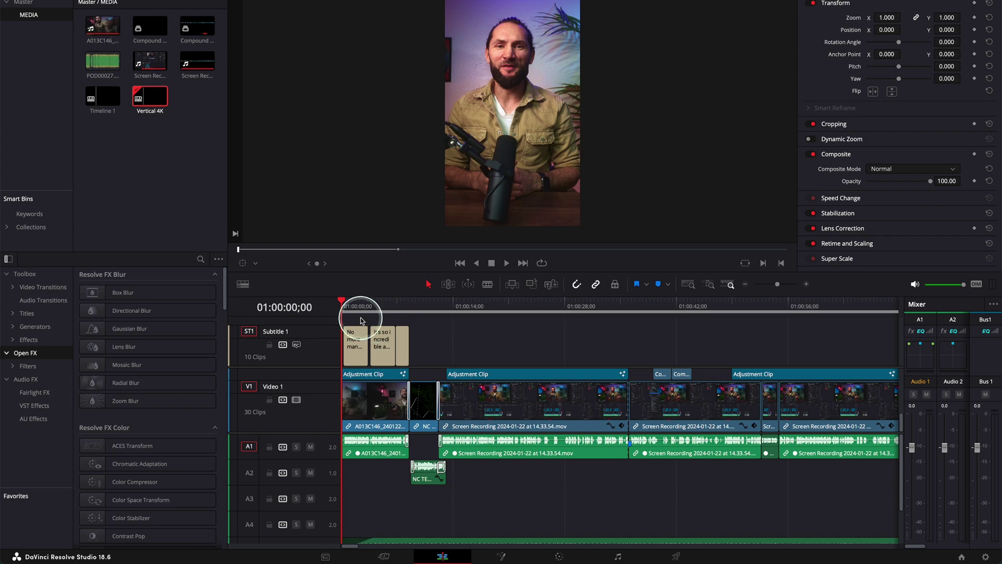
{"action": "left_click_drag", "start_coordinate": [345, 306], "coordinate": [367, 306]}
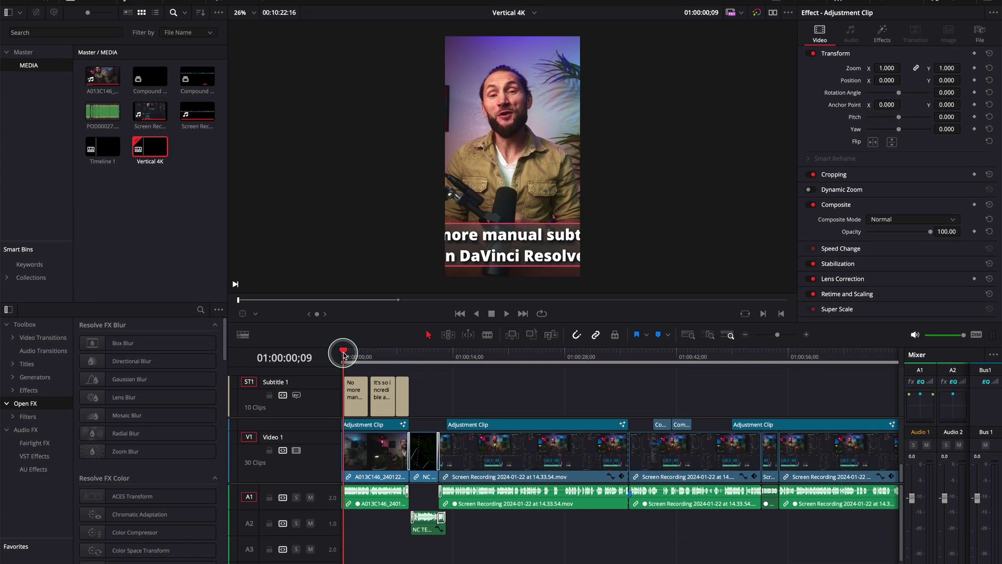
Step: Review each subtitle clip's caption in the Inspector, ending on the first subtitle
{"action": "left_click_drag", "start_coordinate": [367, 369], "coordinate": [355, 369]}
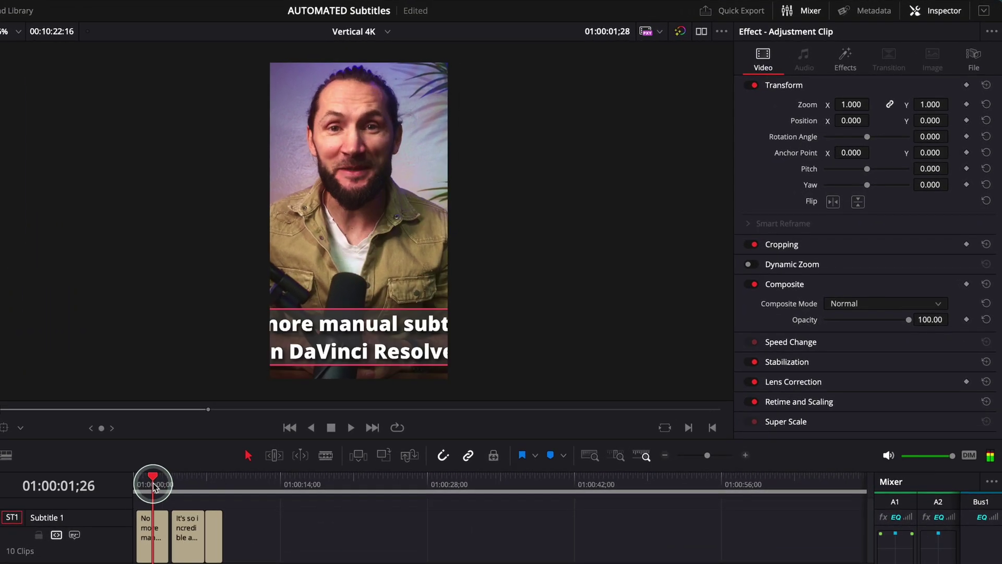
{"action": "left_click", "coordinate": [361, 403]}
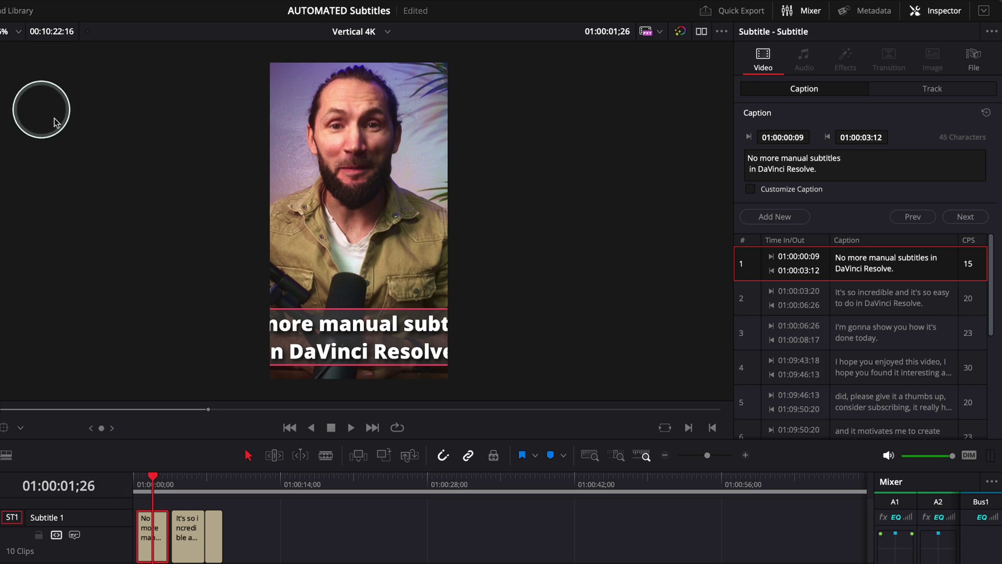
{"action": "left_click", "coordinate": [183, 534]}
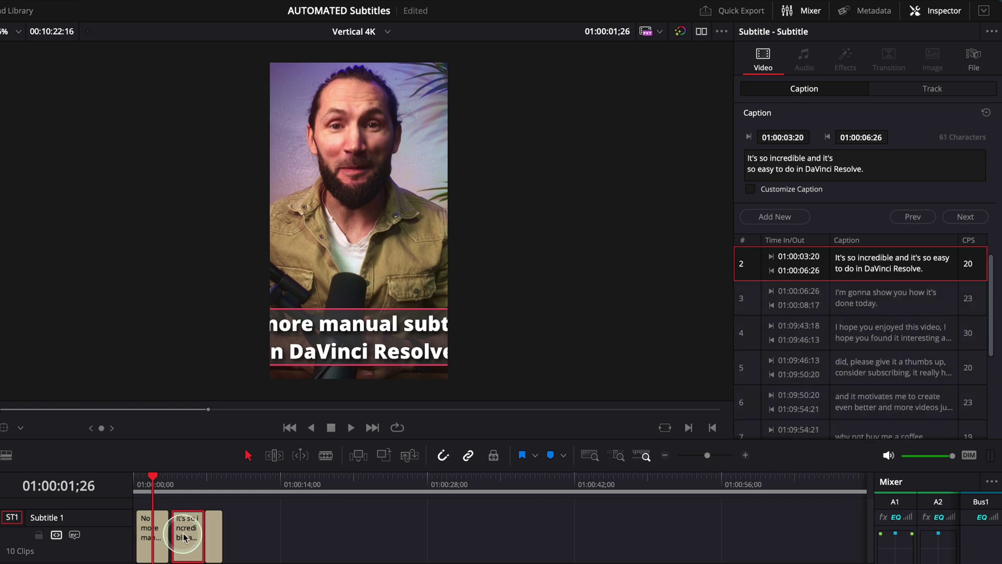
{"action": "left_click", "coordinate": [211, 532]}
{"action": "left_click", "coordinate": [159, 540]}
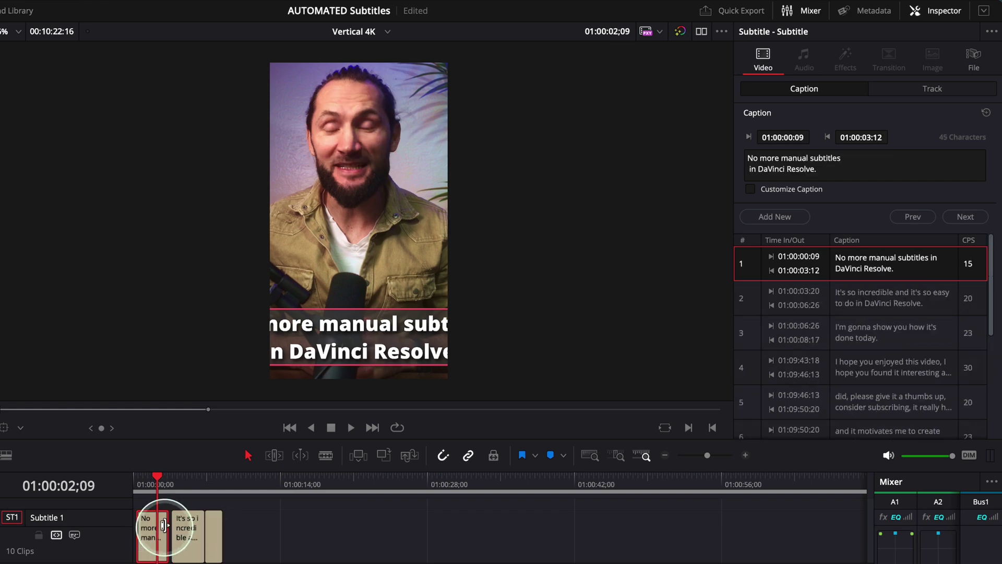
{"action": "left_click_drag", "start_coordinate": [156, 483], "coordinate": [153, 484]}
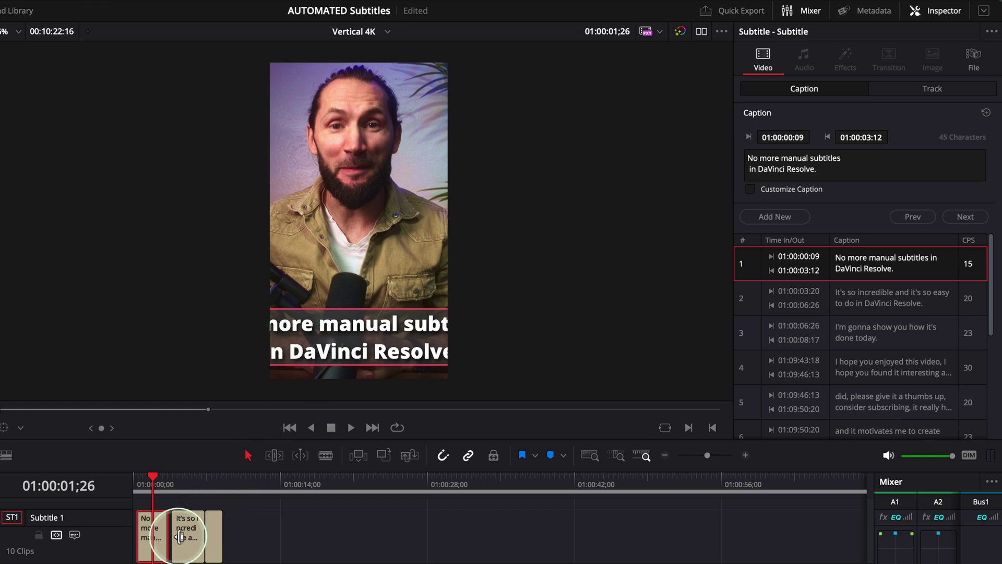
{"action": "left_click", "coordinate": [211, 535]}
{"action": "left_click", "coordinate": [157, 540]}
{"action": "left_click", "coordinate": [159, 541]}
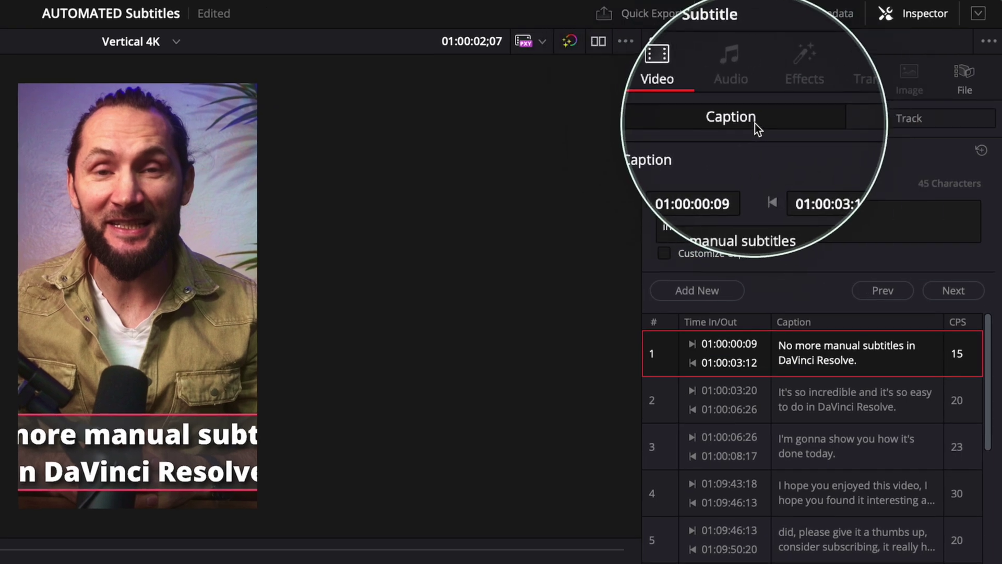
Step: Shrink the subtitle track's character size down from 91 to fit the frame
{"action": "left_click", "coordinate": [893, 120]}
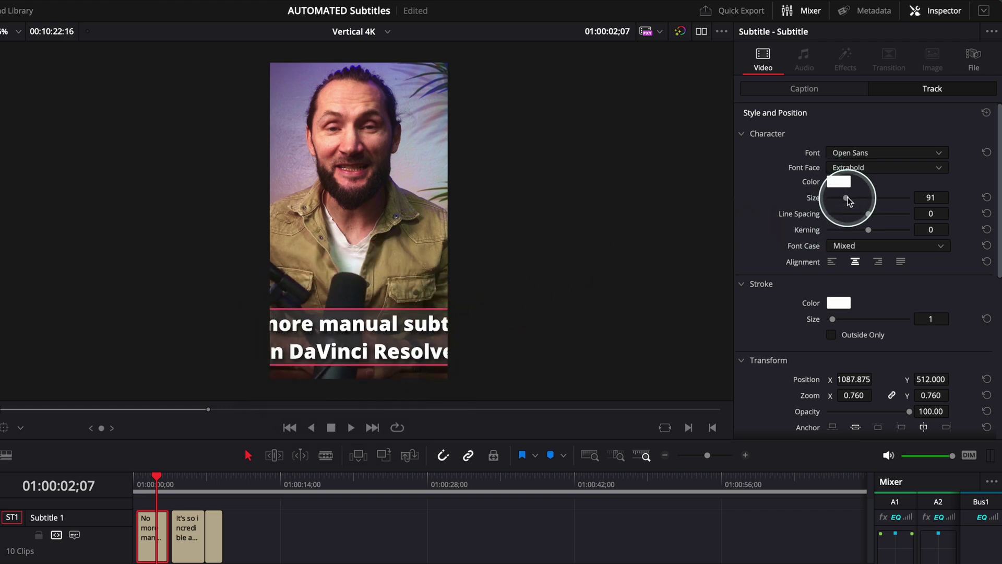
{"action": "left_click_drag", "start_coordinate": [846, 199], "coordinate": [838, 200]}
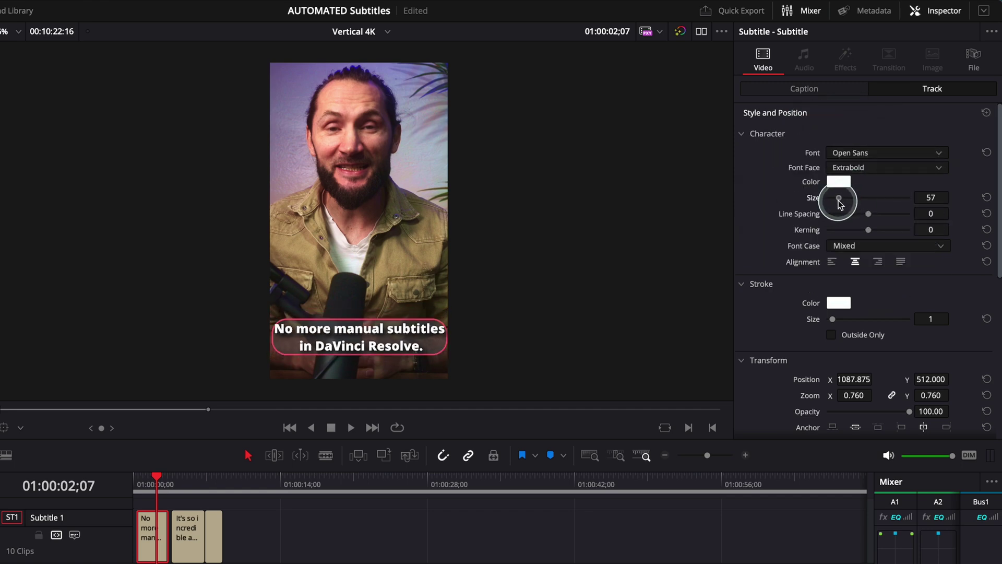
{"action": "left_click", "coordinate": [153, 536]}
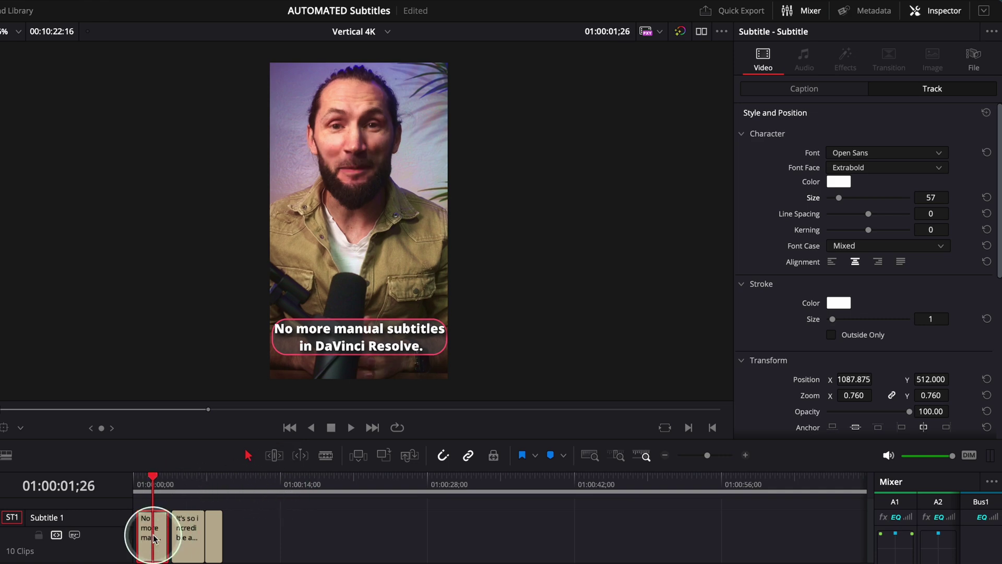
{"action": "left_click", "coordinate": [184, 485]}
{"action": "left_click", "coordinate": [196, 534]}
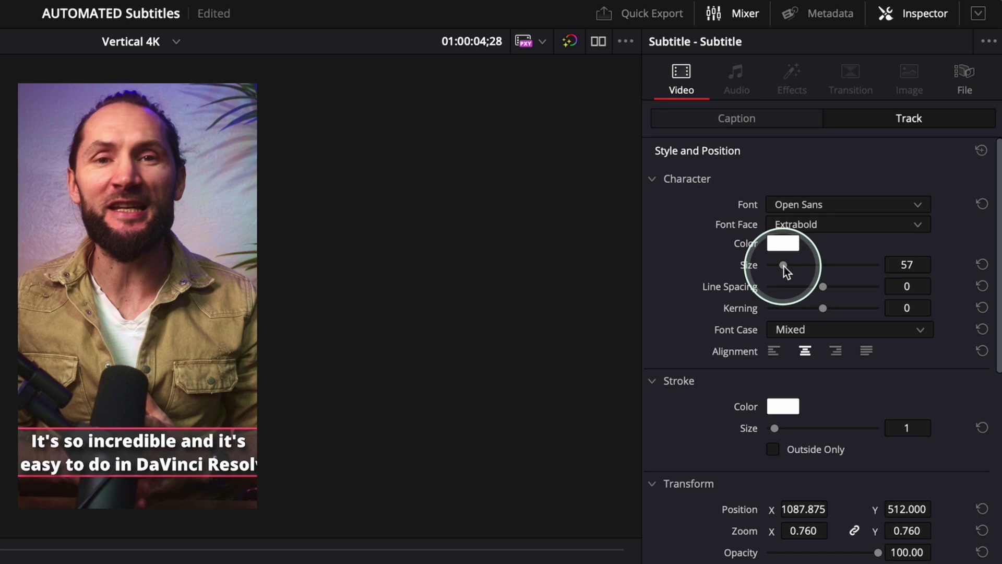
Step: Fine-tune the character size to 45, checking the first three captions
{"action": "left_click_drag", "start_coordinate": [783, 266], "coordinate": [778, 266]}
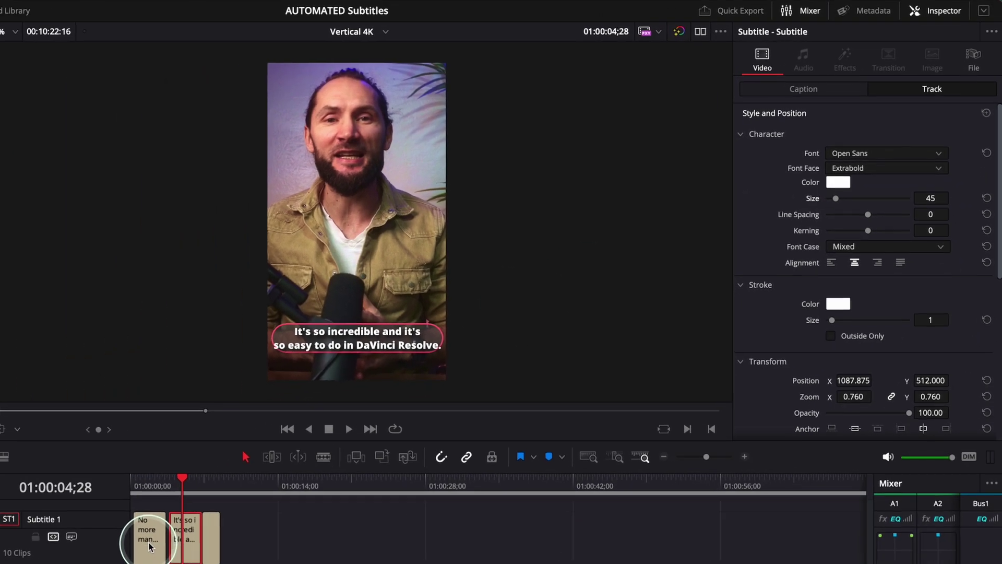
{"action": "left_click", "coordinate": [150, 483]}
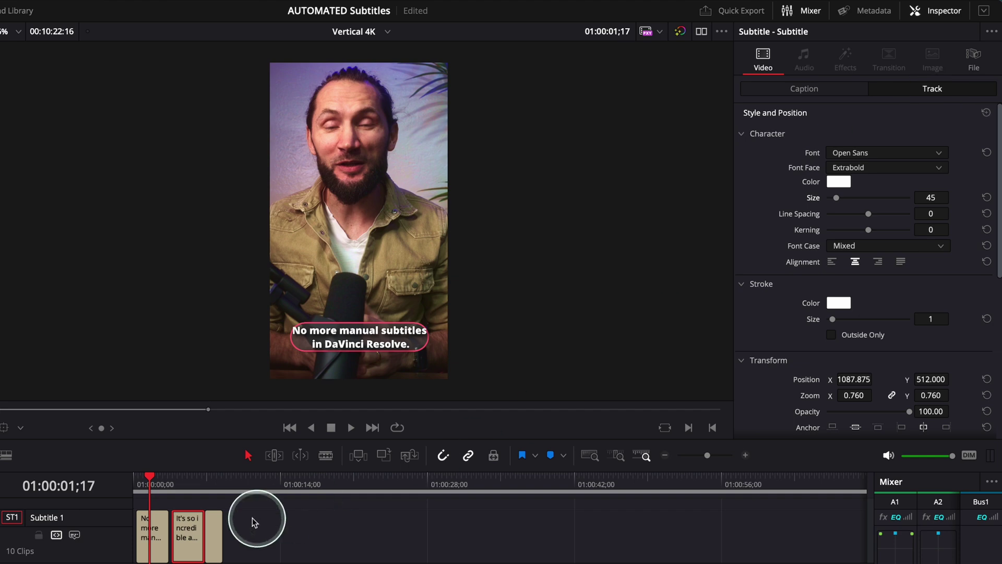
{"action": "left_click_drag", "start_coordinate": [188, 491], "coordinate": [212, 483]}
Step: Break the third caption after 'show you' so it reads on two lines
{"action": "key", "text": "ctrl+b"}
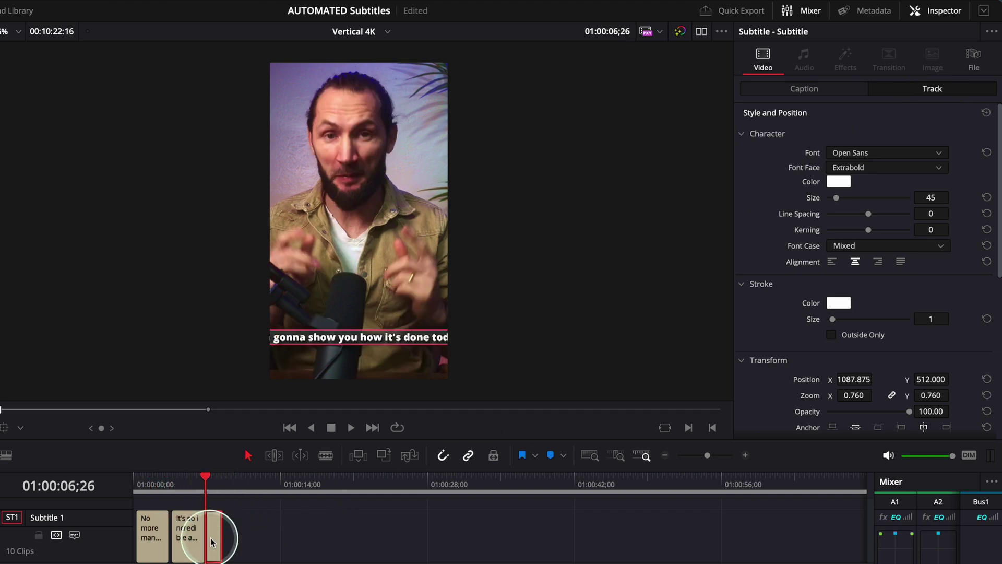
{"action": "left_click_drag", "start_coordinate": [209, 481], "coordinate": [217, 480]}
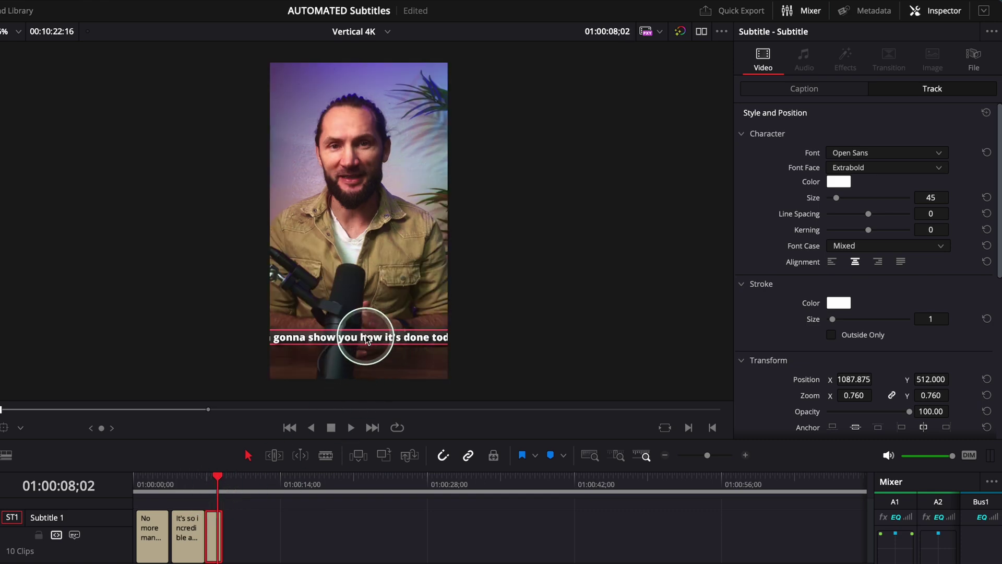
{"action": "double_click", "coordinate": [350, 339]}
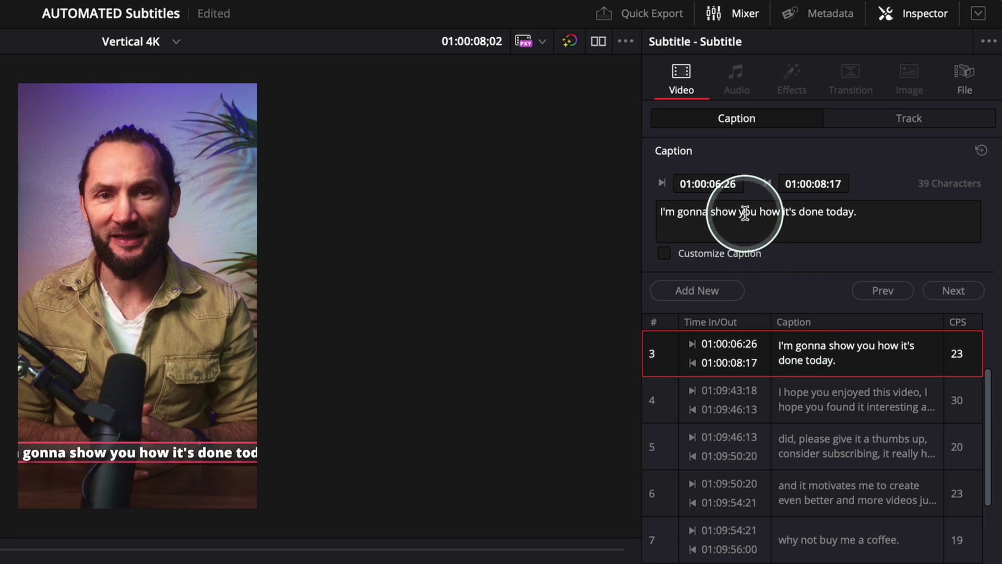
{"action": "left_click", "coordinate": [762, 213]}
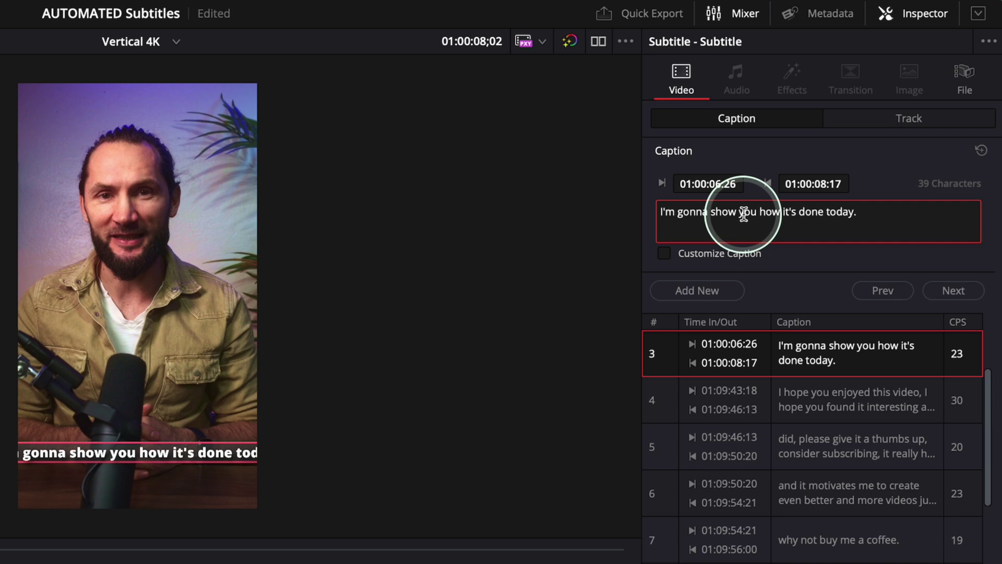
{"action": "key", "text": "Return"}
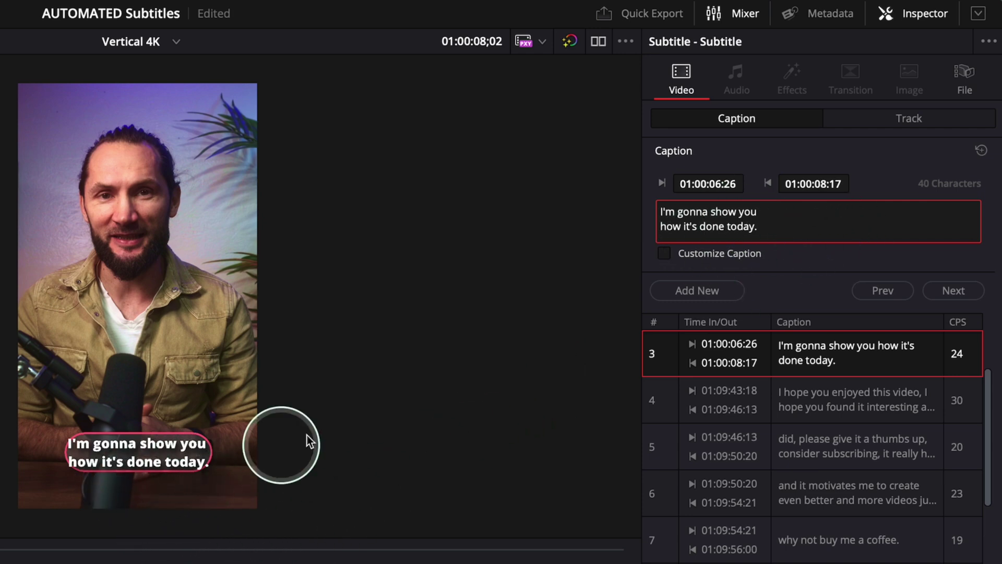
{"action": "left_click", "coordinate": [787, 230]}
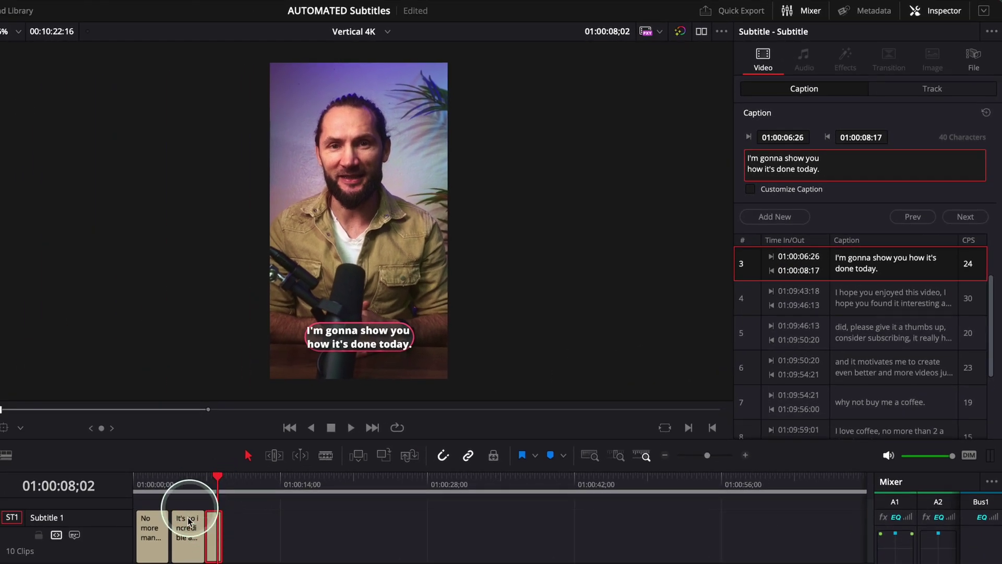
{"action": "left_click", "coordinate": [188, 528]}
{"action": "left_click", "coordinate": [191, 476]}
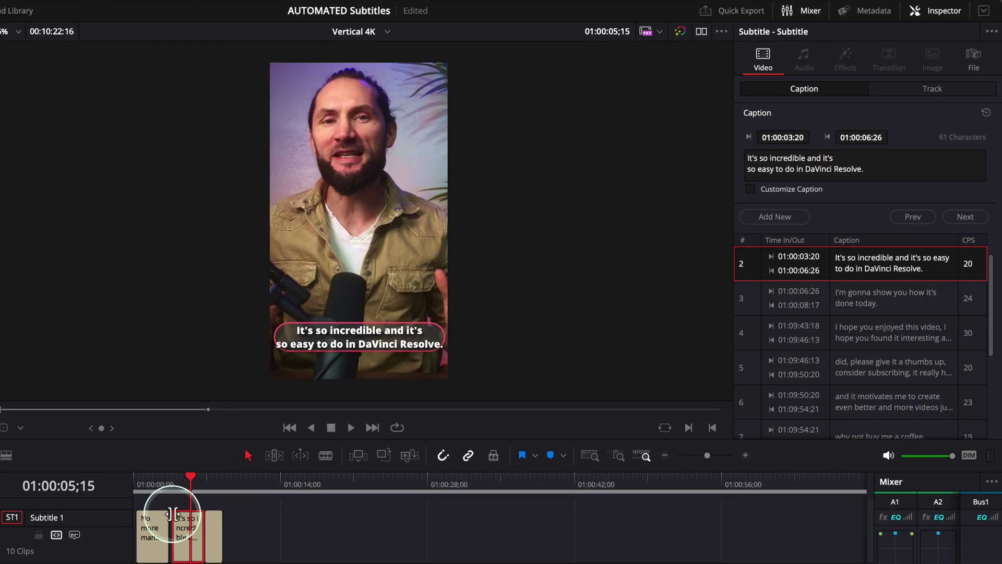
{"action": "left_click", "coordinate": [151, 527]}
{"action": "left_click", "coordinate": [138, 477]}
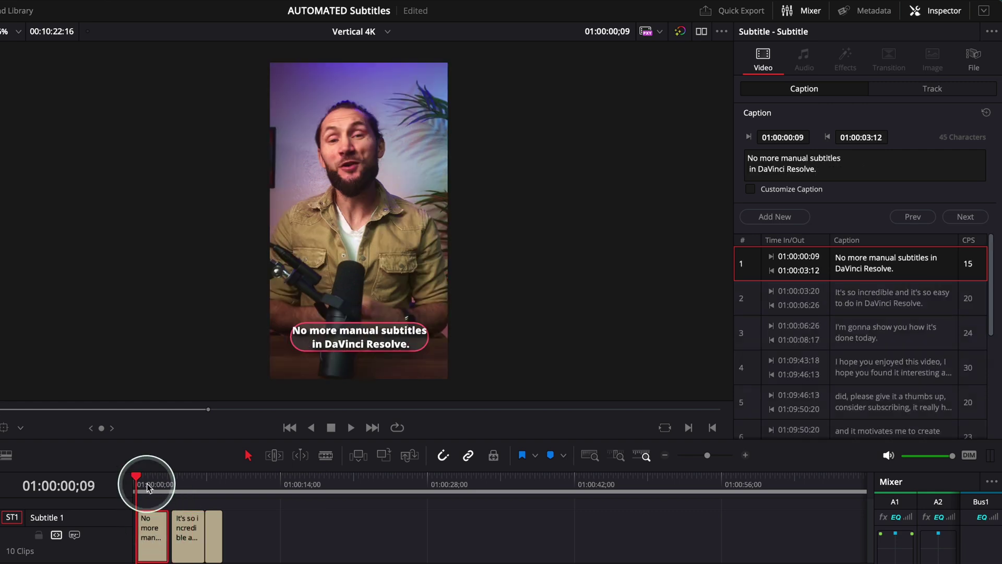
{"action": "left_click", "coordinate": [191, 478]}
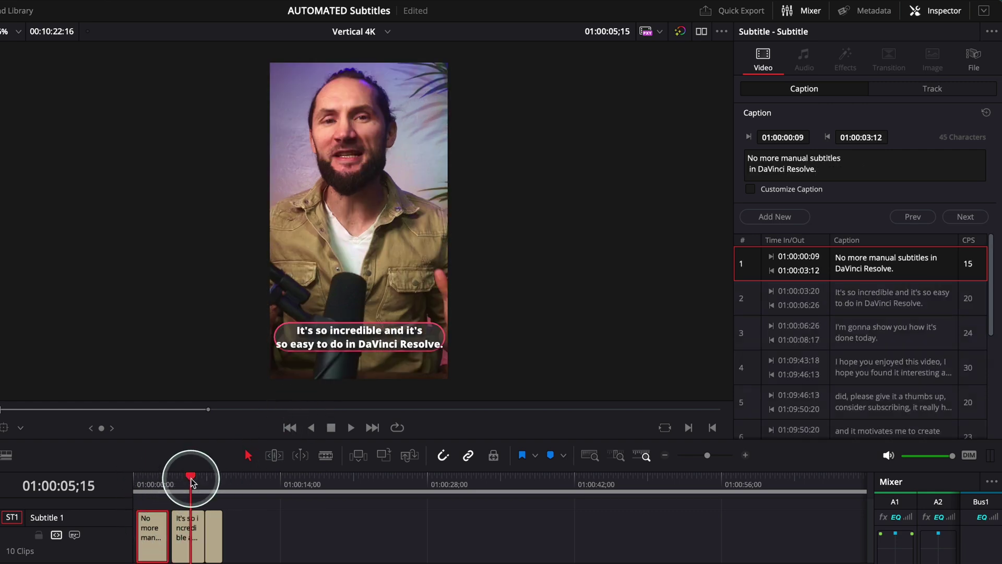
{"action": "left_click", "coordinate": [187, 527]}
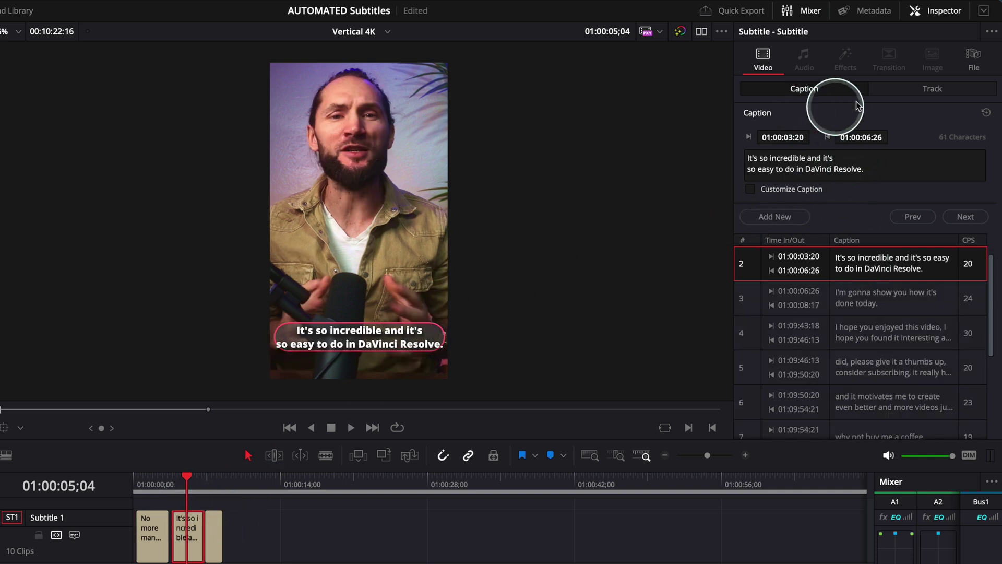
{"action": "left_click", "coordinate": [944, 90]}
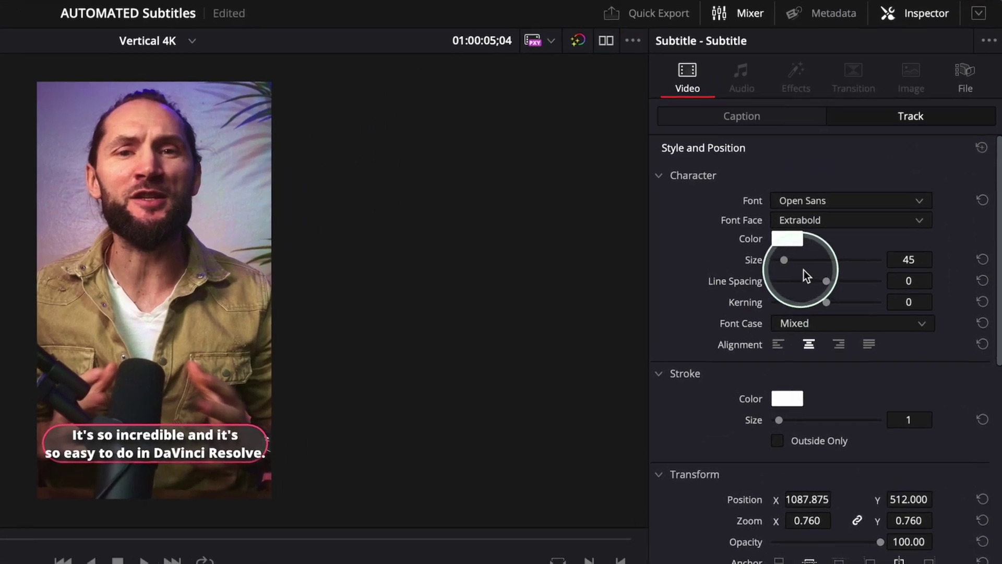
{"action": "left_click", "coordinate": [784, 260]}
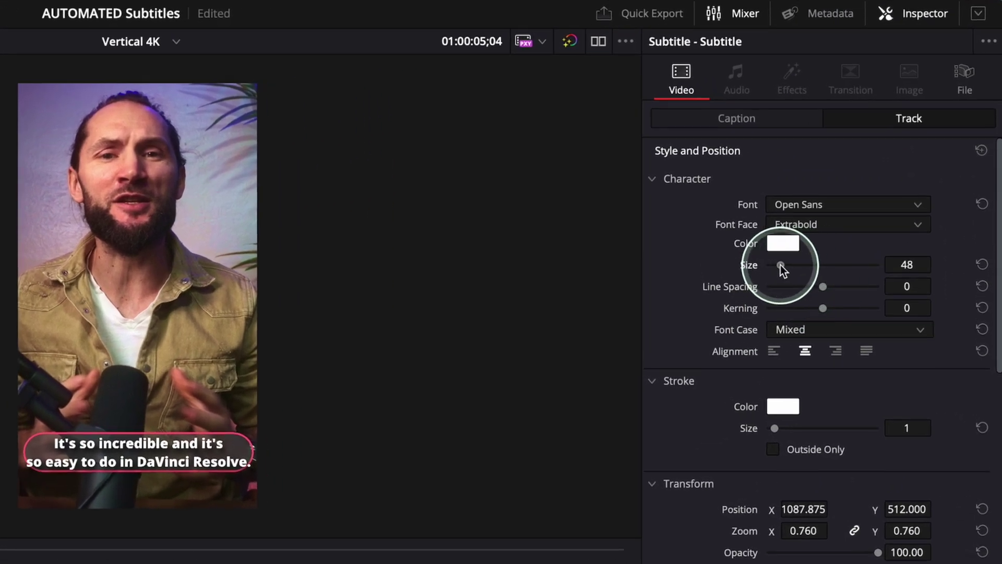
{"action": "left_click_drag", "start_coordinate": [781, 265], "coordinate": [778, 265]}
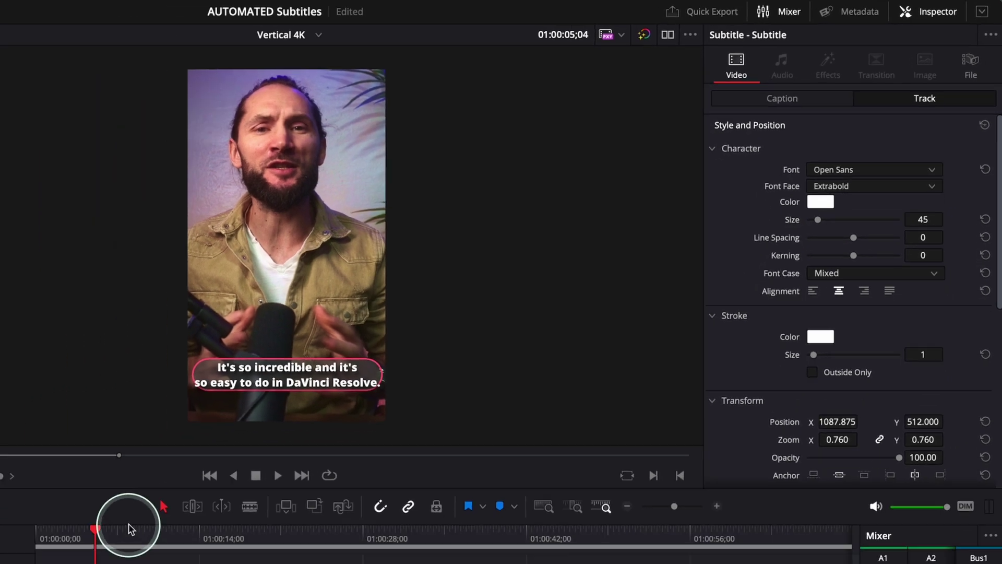
{"action": "left_click", "coordinate": [214, 478]}
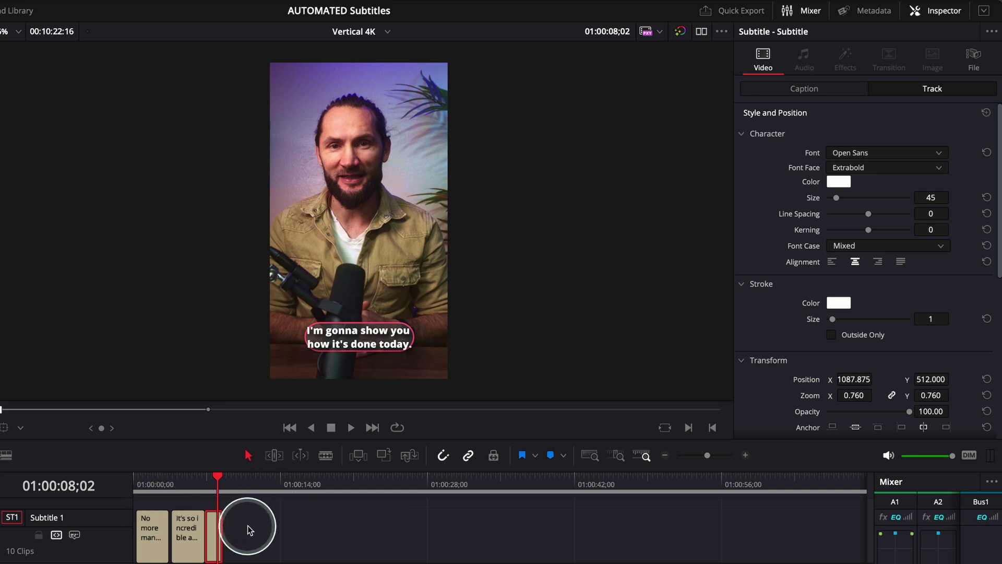
{"action": "left_click", "coordinate": [803, 89]}
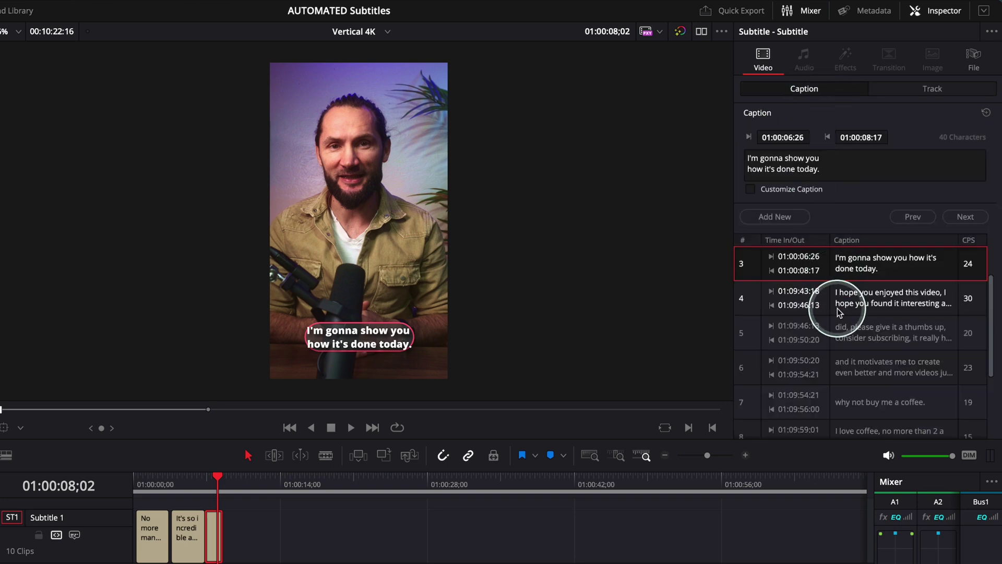
{"action": "scroll", "coordinate": [845, 333], "scroll_direction": "down", "scroll_amount": 5}
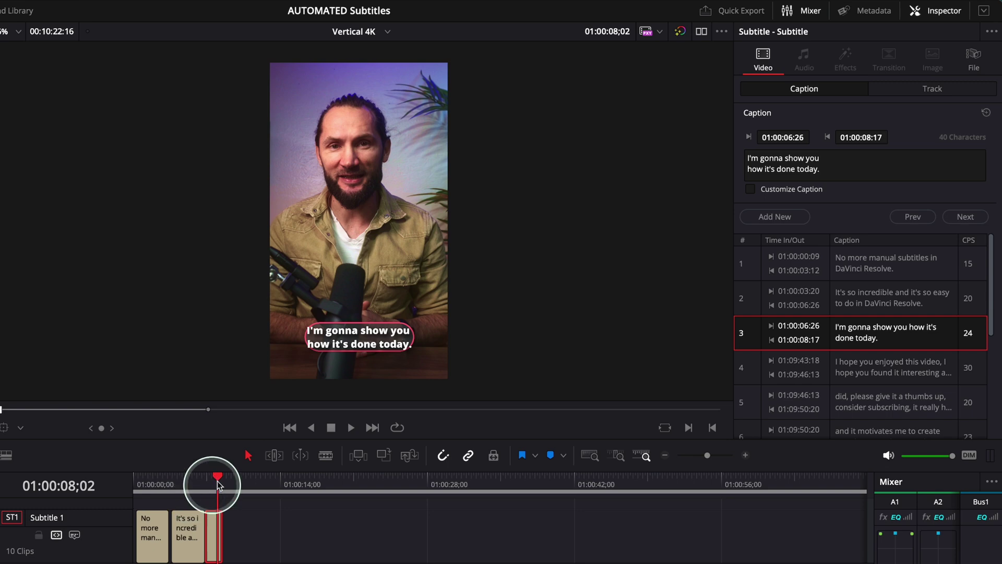
{"action": "left_click_drag", "start_coordinate": [218, 484], "coordinate": [155, 485]}
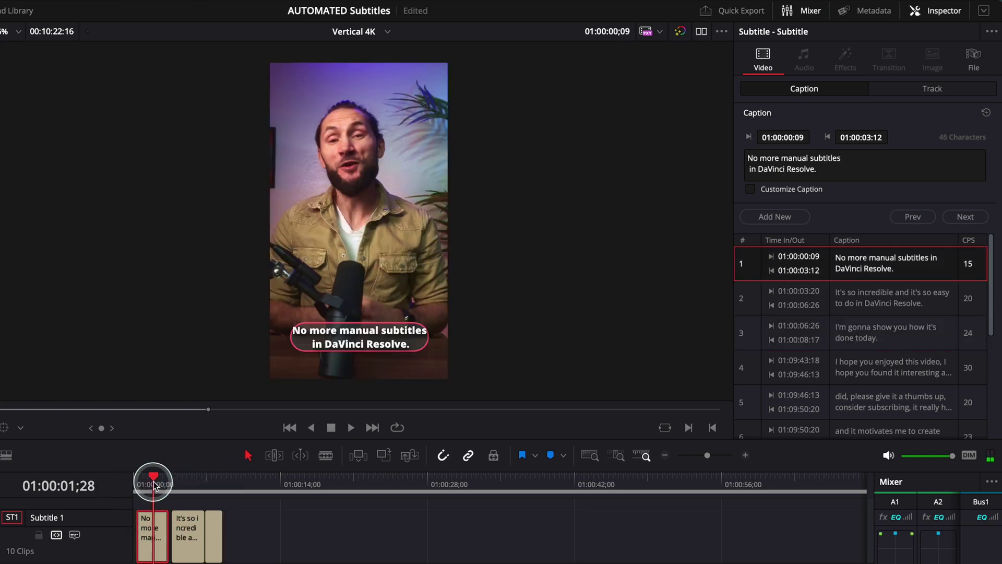
Step: Set the video clip's Smart Reframe object of interest to Reference Point and move the box onto the speaker's face
{"action": "left_click", "coordinate": [252, 497]}
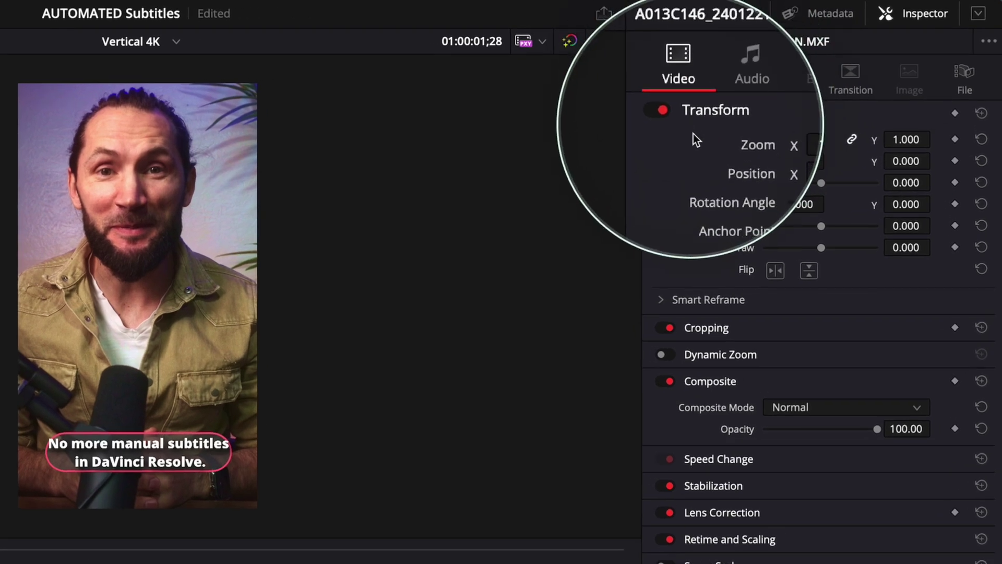
{"action": "left_click", "coordinate": [661, 302]}
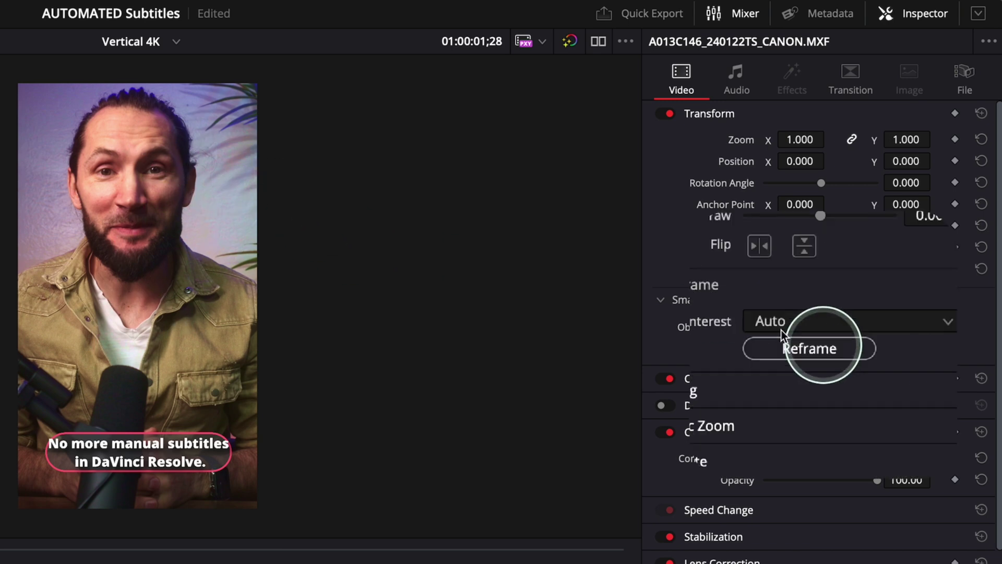
{"action": "left_click", "coordinate": [823, 328]}
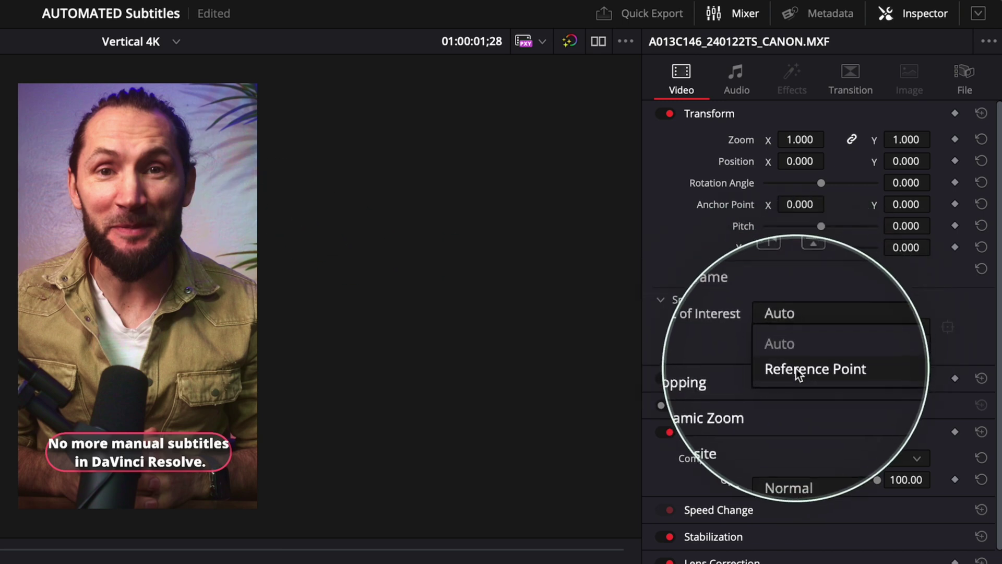
{"action": "left_click", "coordinate": [798, 368]}
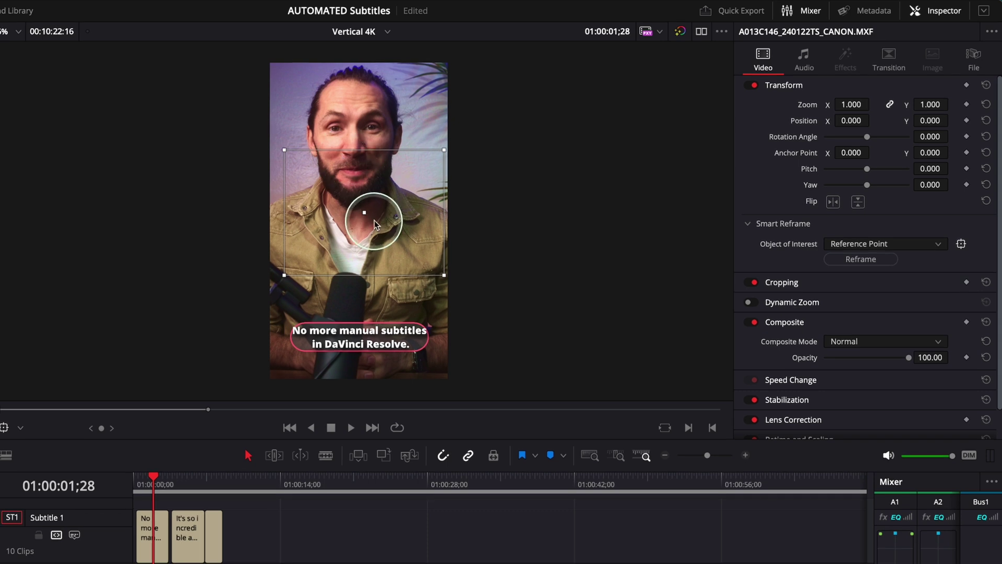
{"action": "left_click_drag", "start_coordinate": [365, 212], "coordinate": [359, 138]}
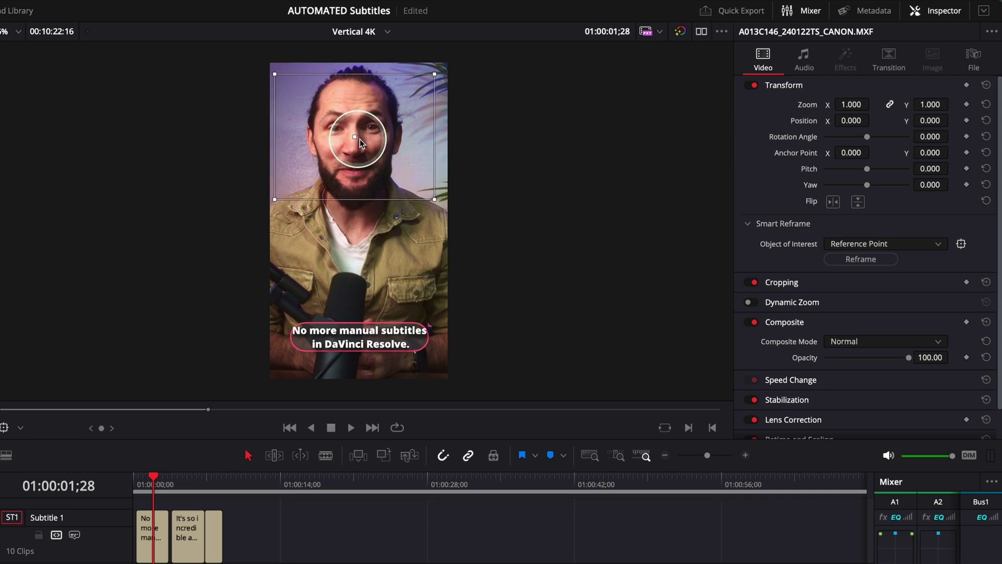